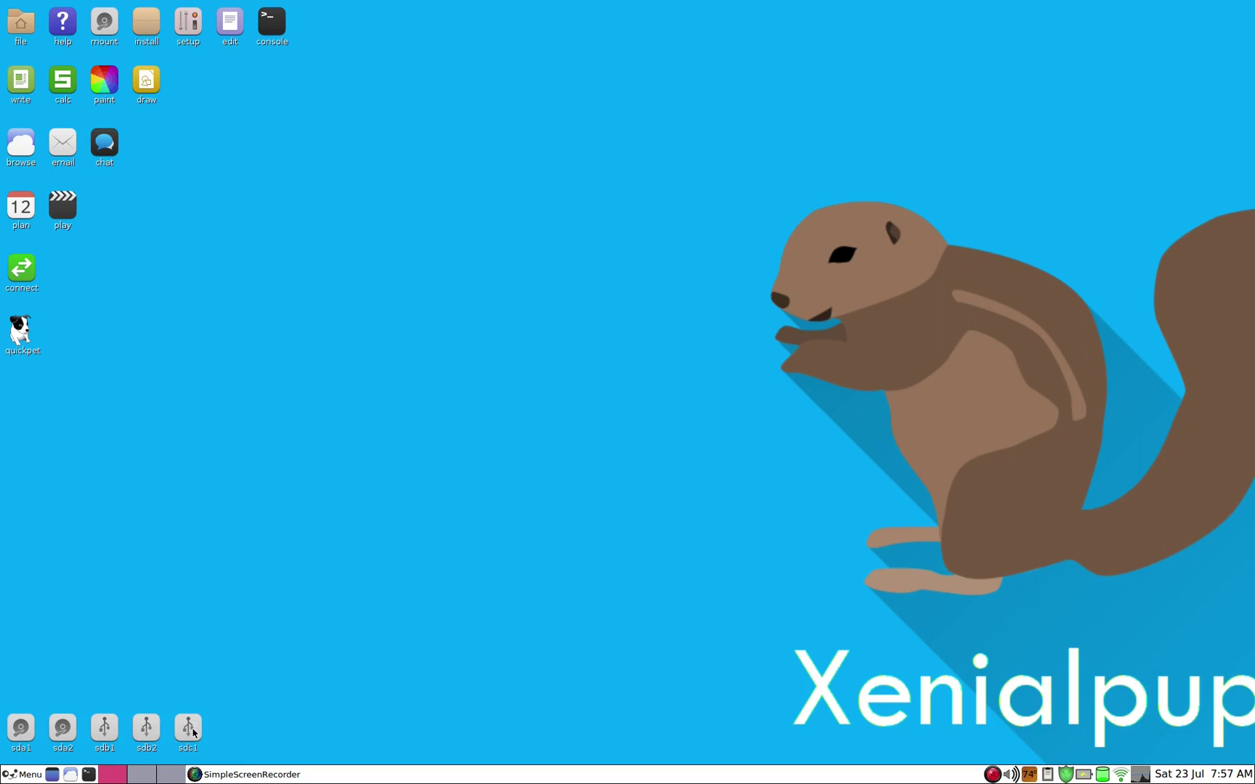
# Launch the GParted partition manager for the sdc USB flash drive (Samsung Flash Drive).
pyautogui.moveTo(194, 733)
pyautogui.rightClick(347, 332)
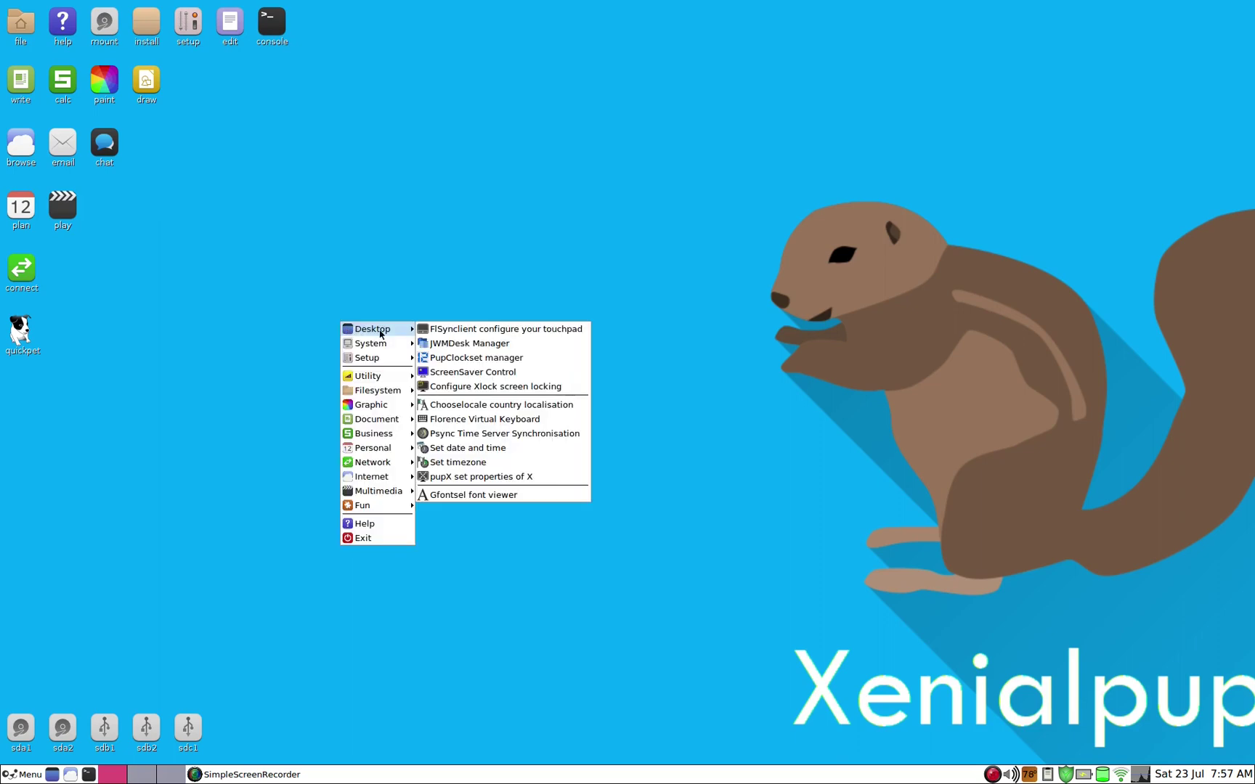
pyautogui.moveTo(386, 348)
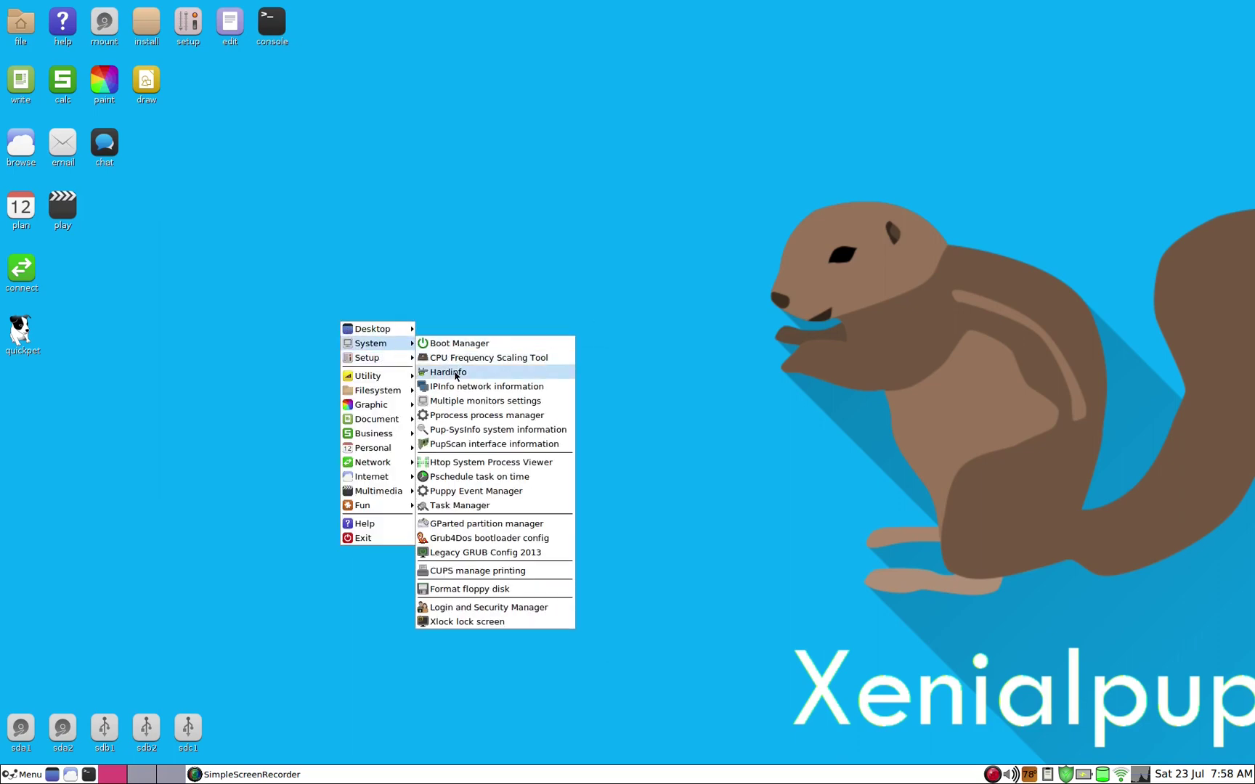
pyautogui.click(462, 524)
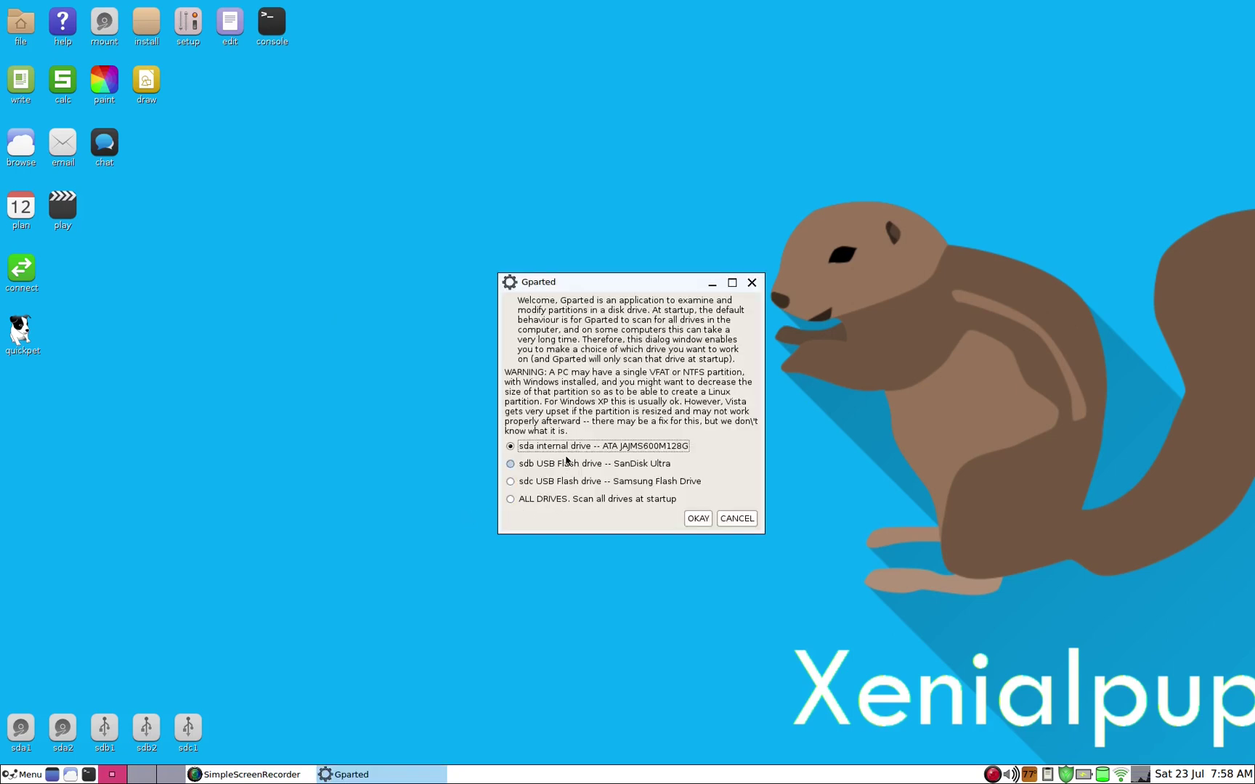
pyautogui.click(558, 482)
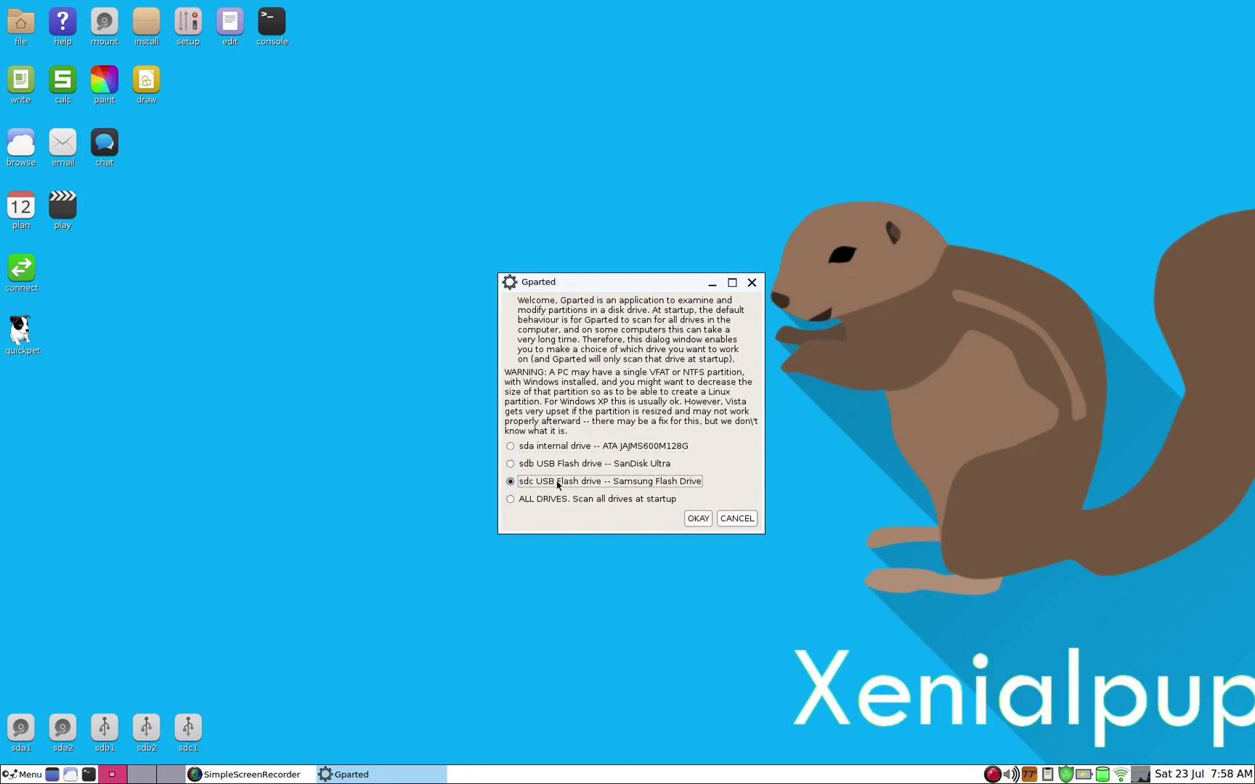
pyautogui.click(698, 520)
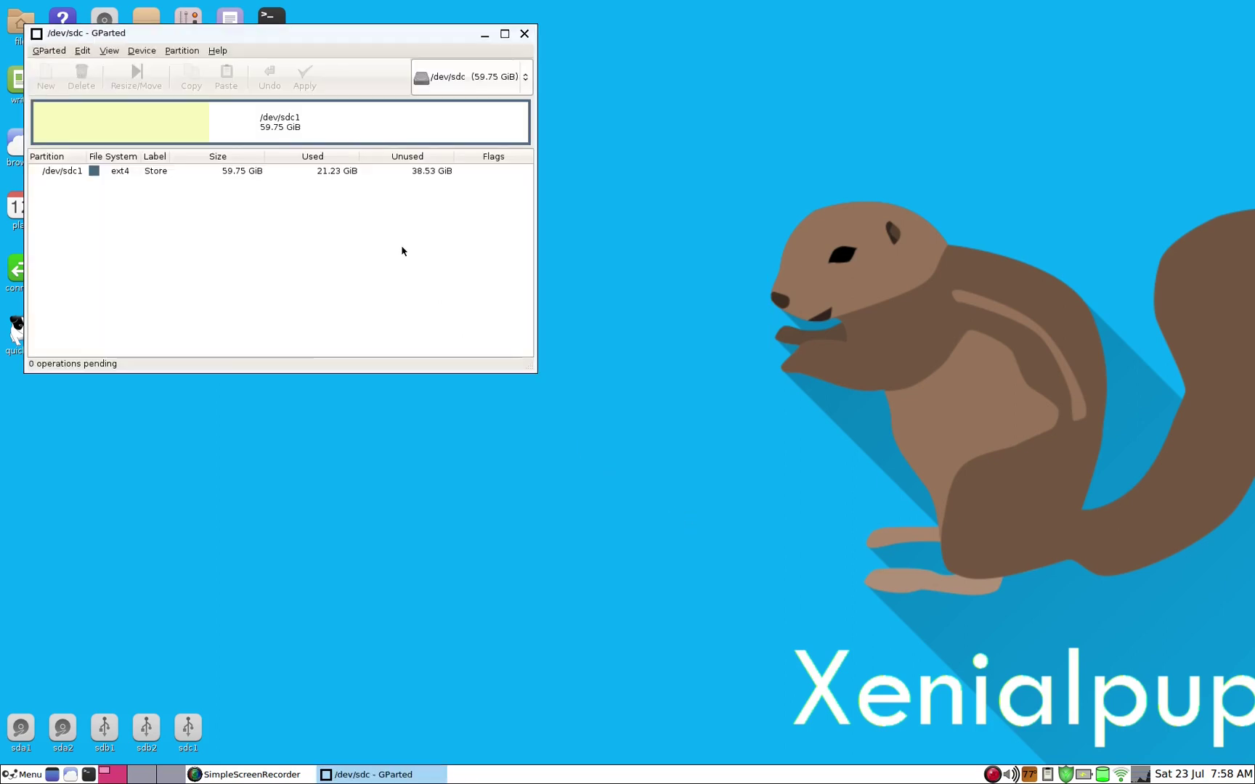
# Create a new msdos partition table on /dev/sdc, erasing the whole disk.
pyautogui.moveTo(294, 44); pyautogui.dragTo(444, 140)
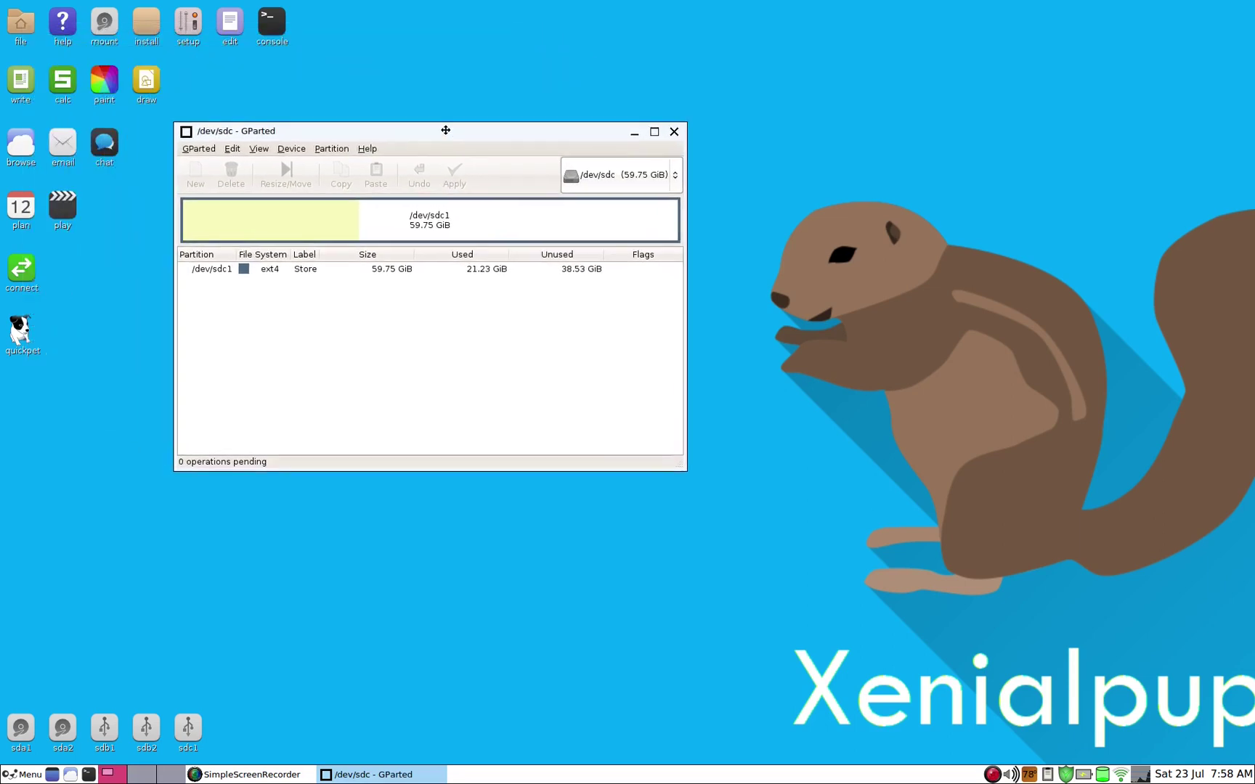
pyautogui.click(442, 227)
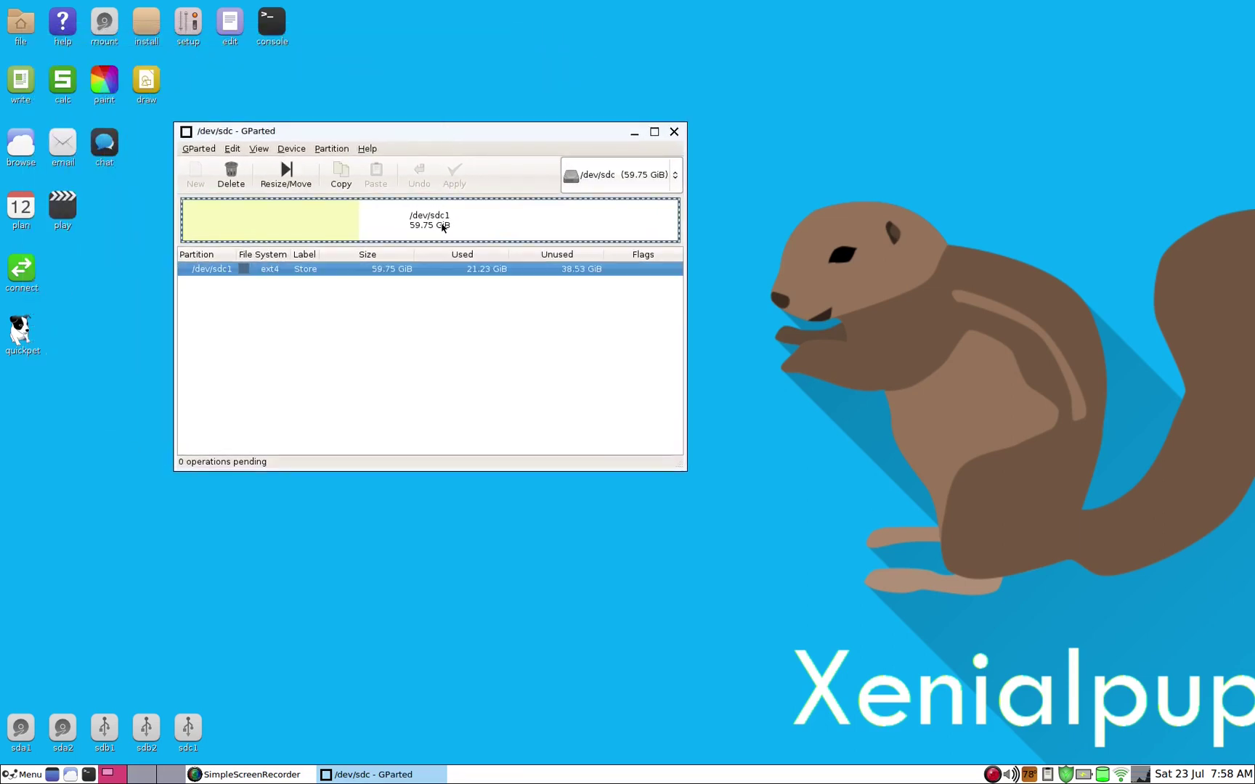
pyautogui.click(292, 148)
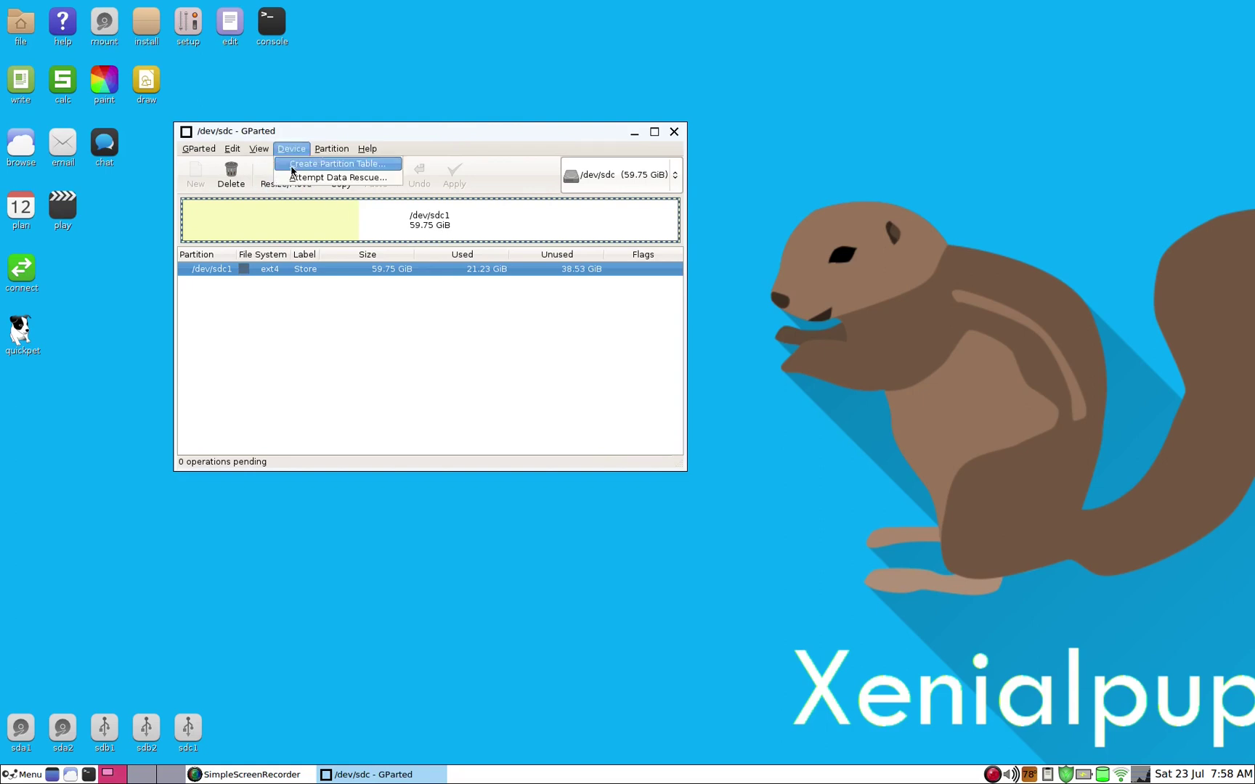
pyautogui.click(293, 165)
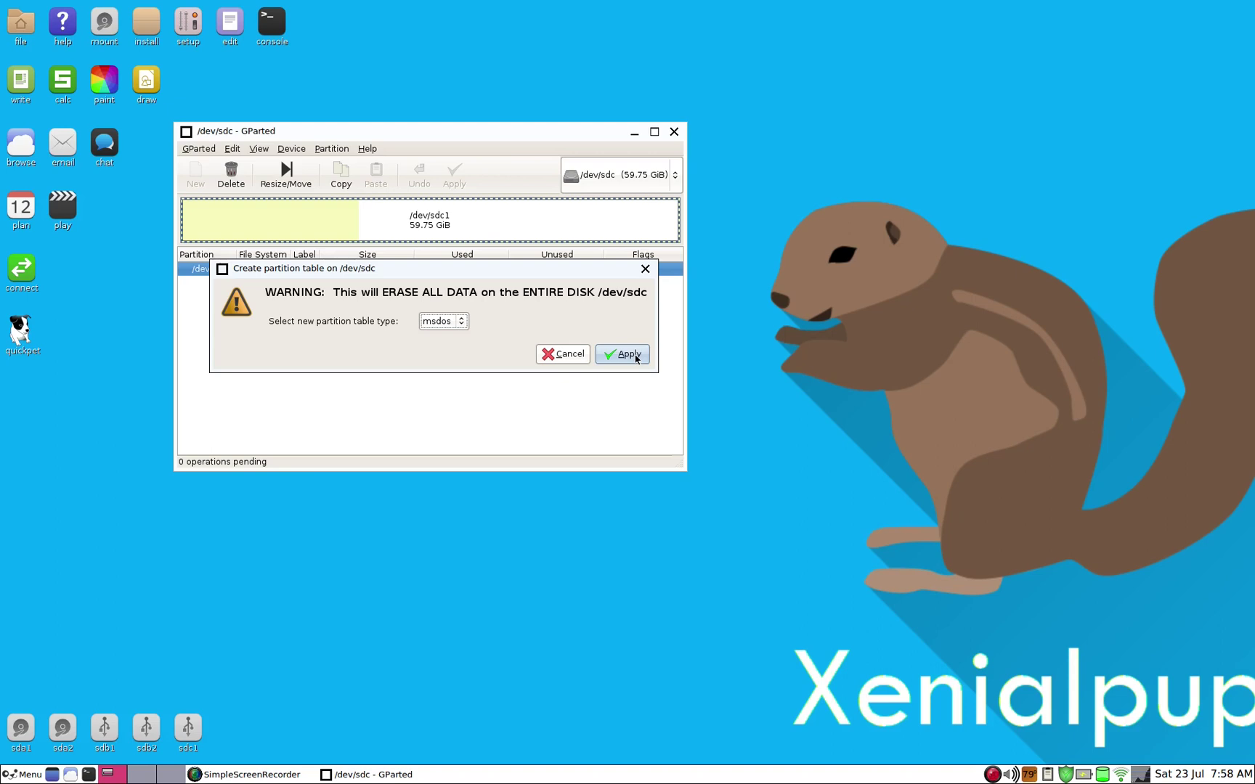
pyautogui.click(636, 356)
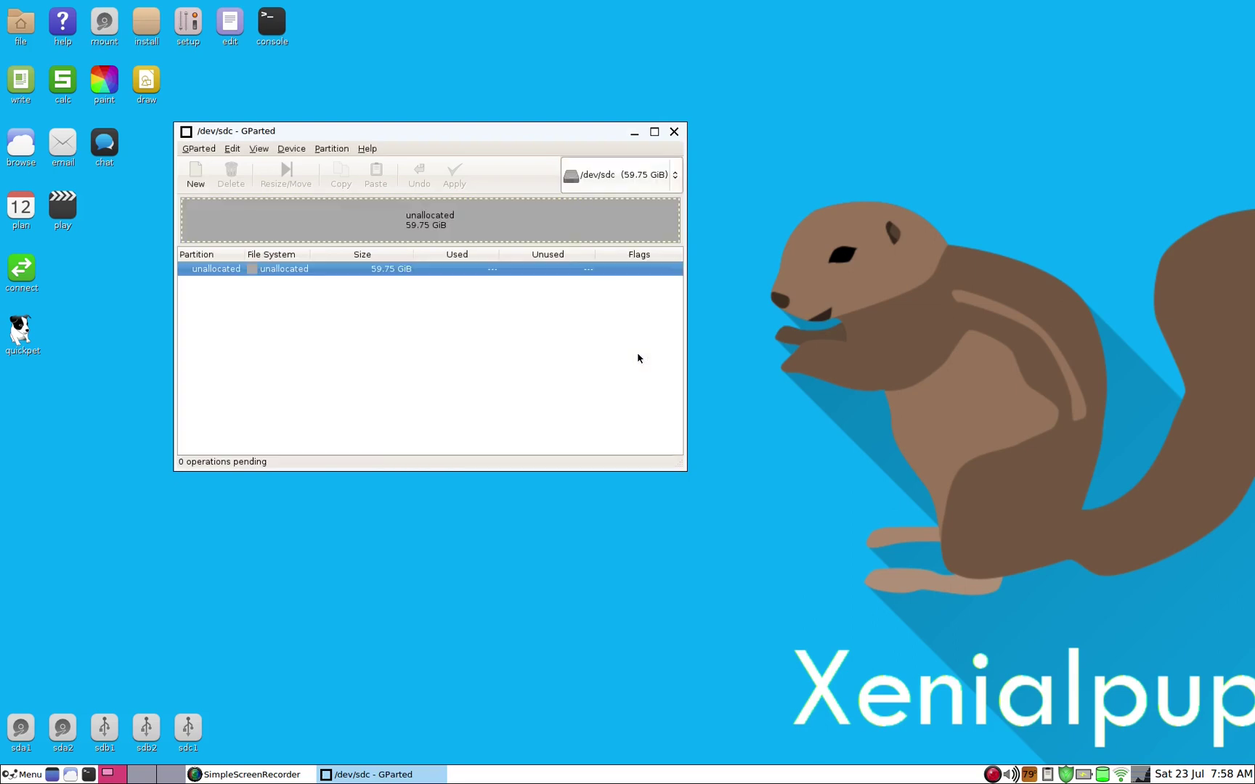
# Add a 300 MiB primary fat32 partition labelled boot at the start of the unallocated space.
pyautogui.click(196, 174)
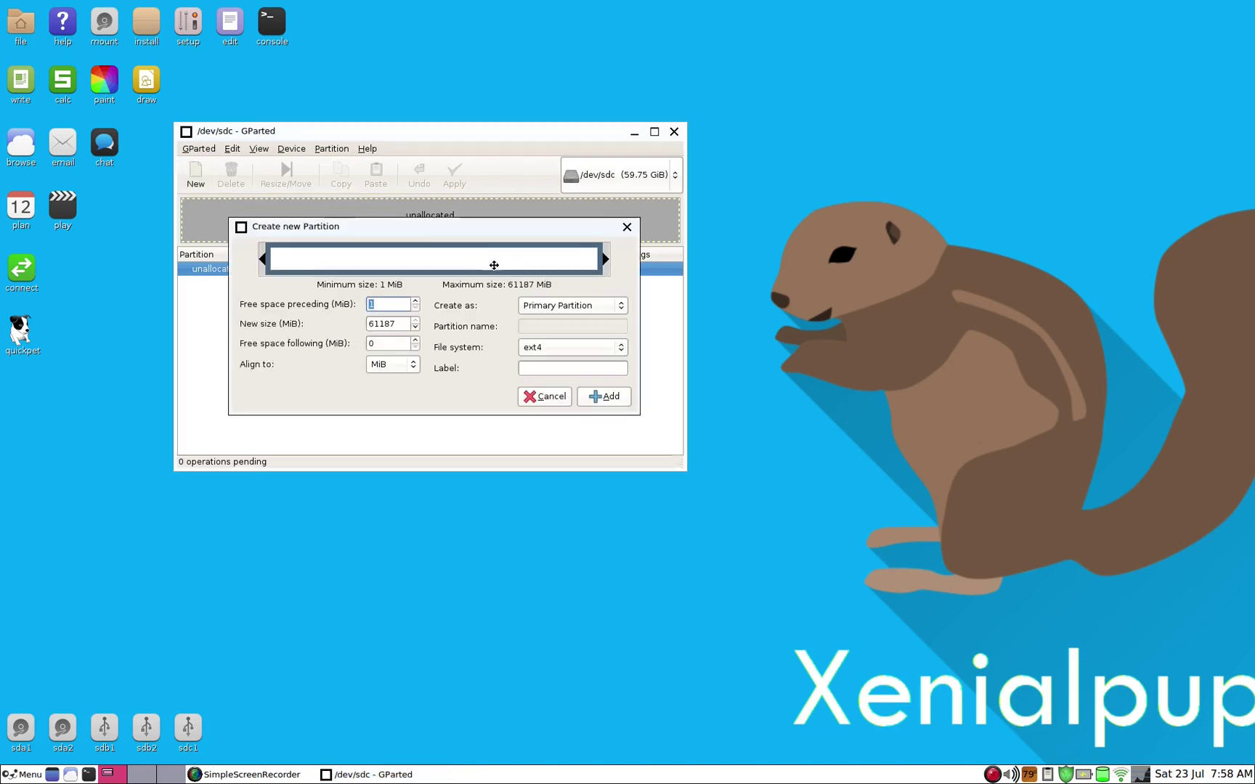
pyautogui.doubleClick(394, 322)
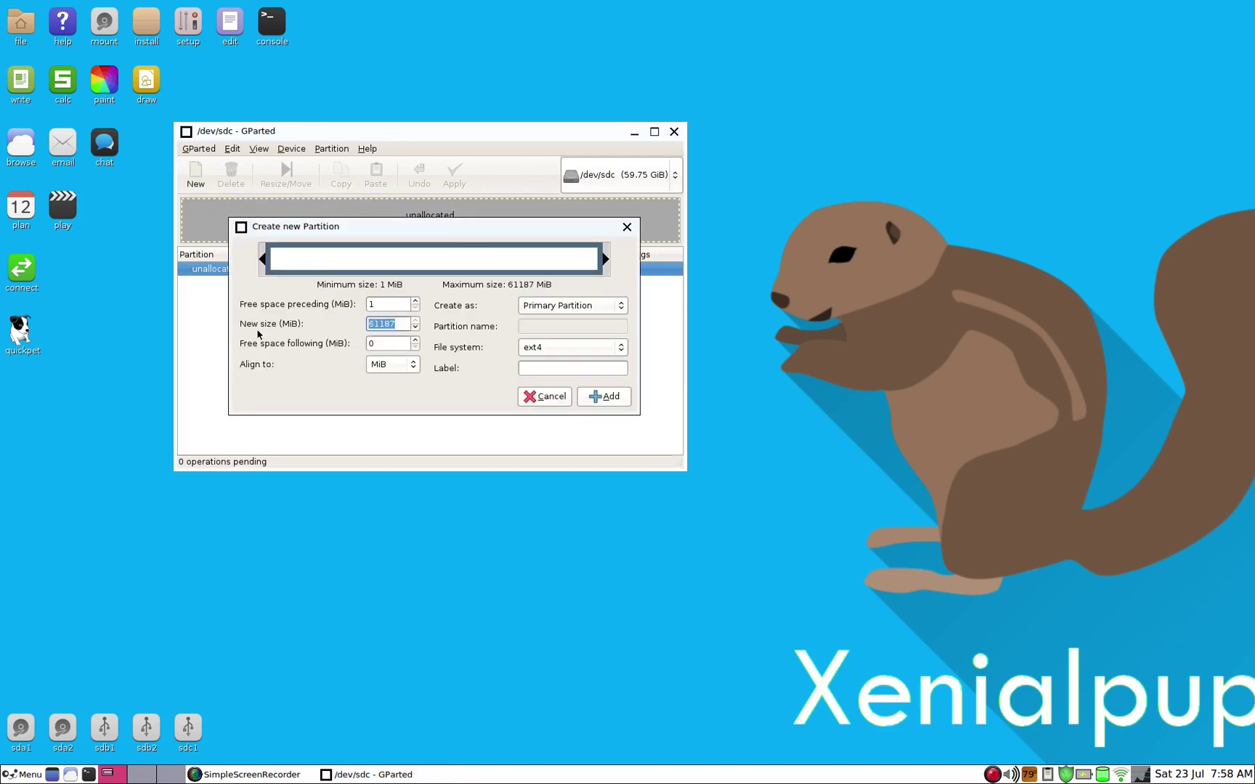
pyautogui.write('300')
pyautogui.click(540, 355)
pyautogui.click(546, 397)
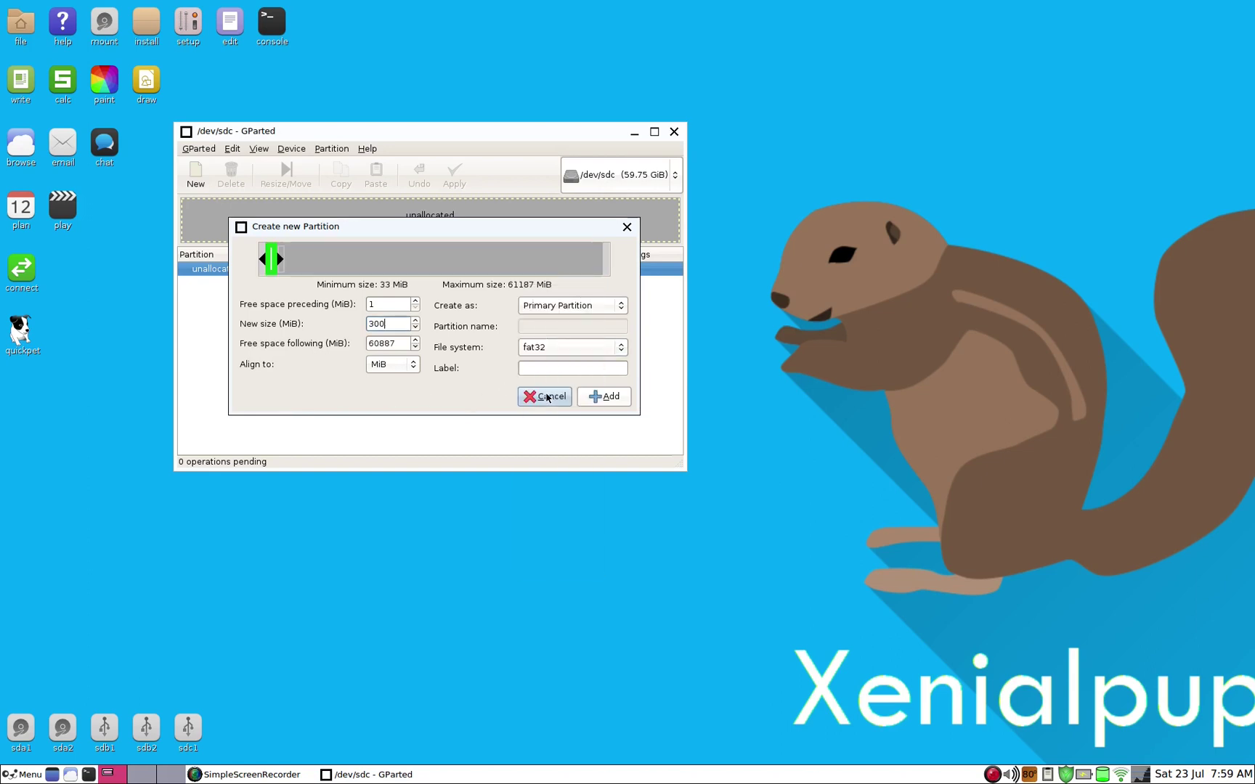
pyautogui.click(543, 370)
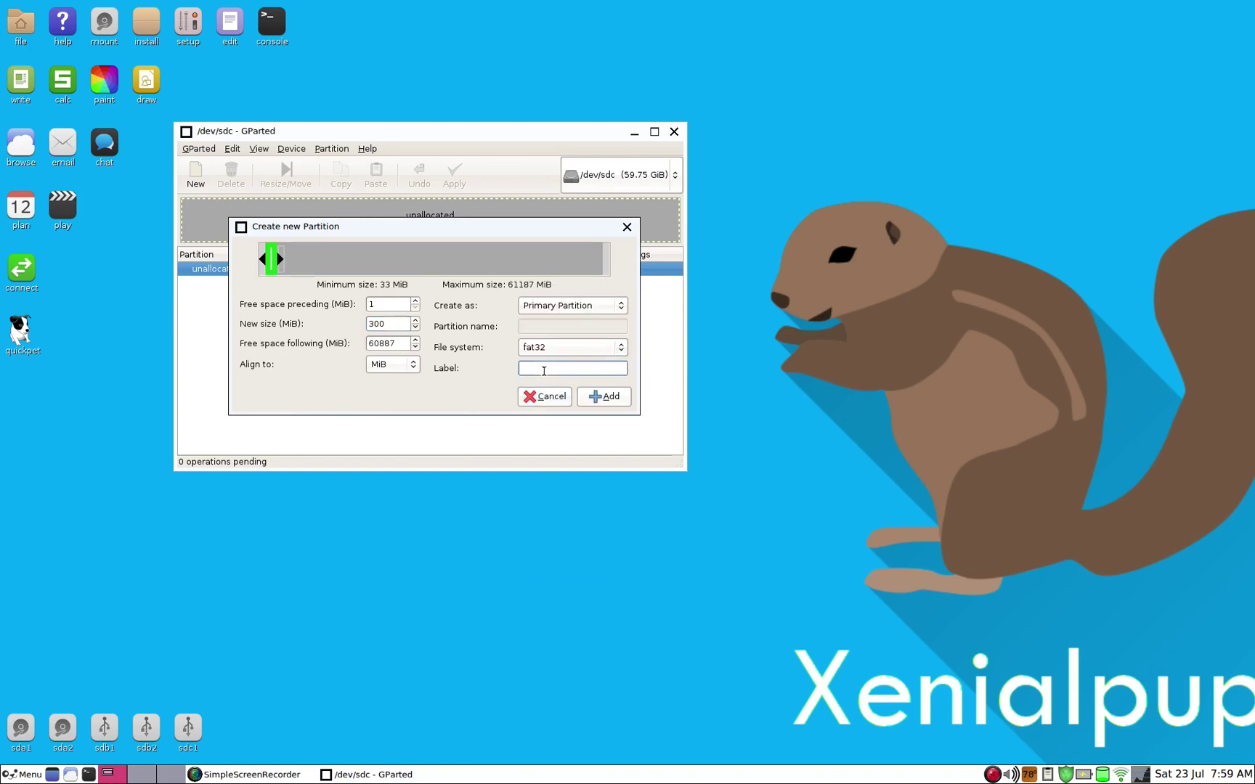
pyautogui.write('boot')
pyautogui.press('Return')
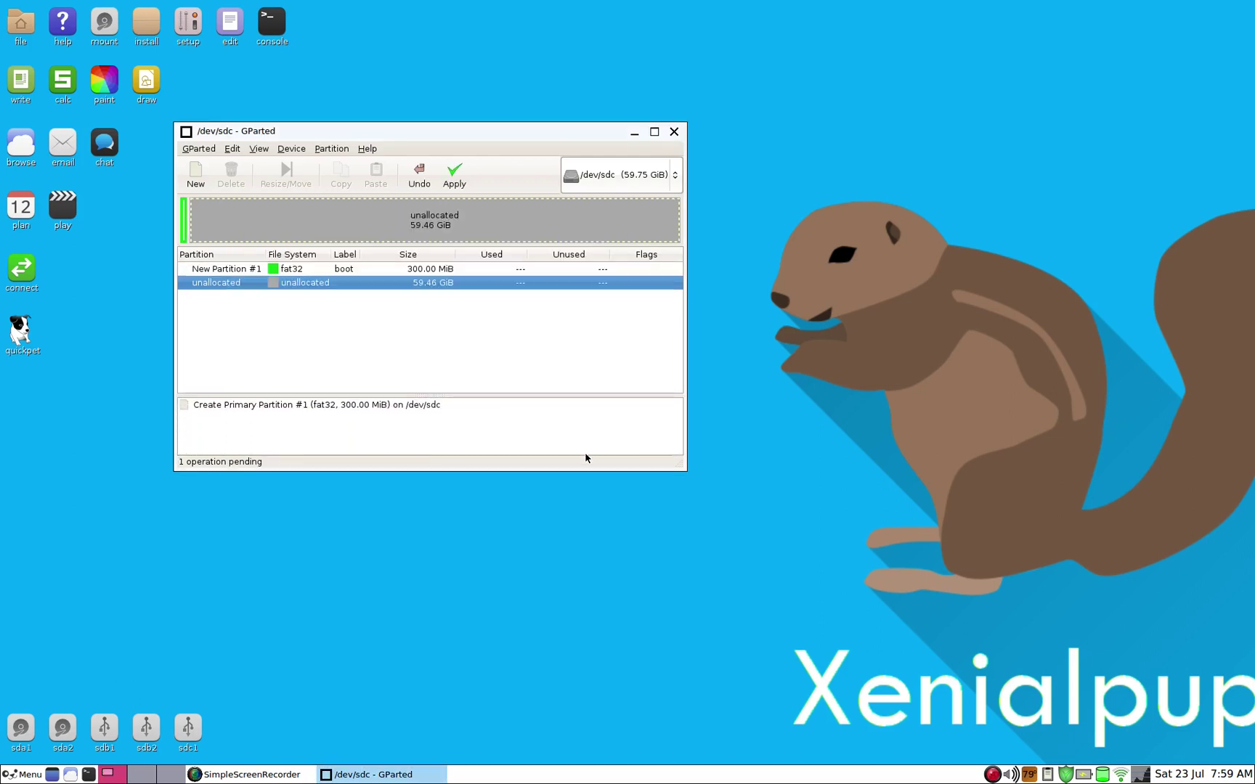
# Add a primary ext4 partition of about 58086 MiB, leaving about 2801 MiB of free space following it.
pyautogui.click(197, 177)
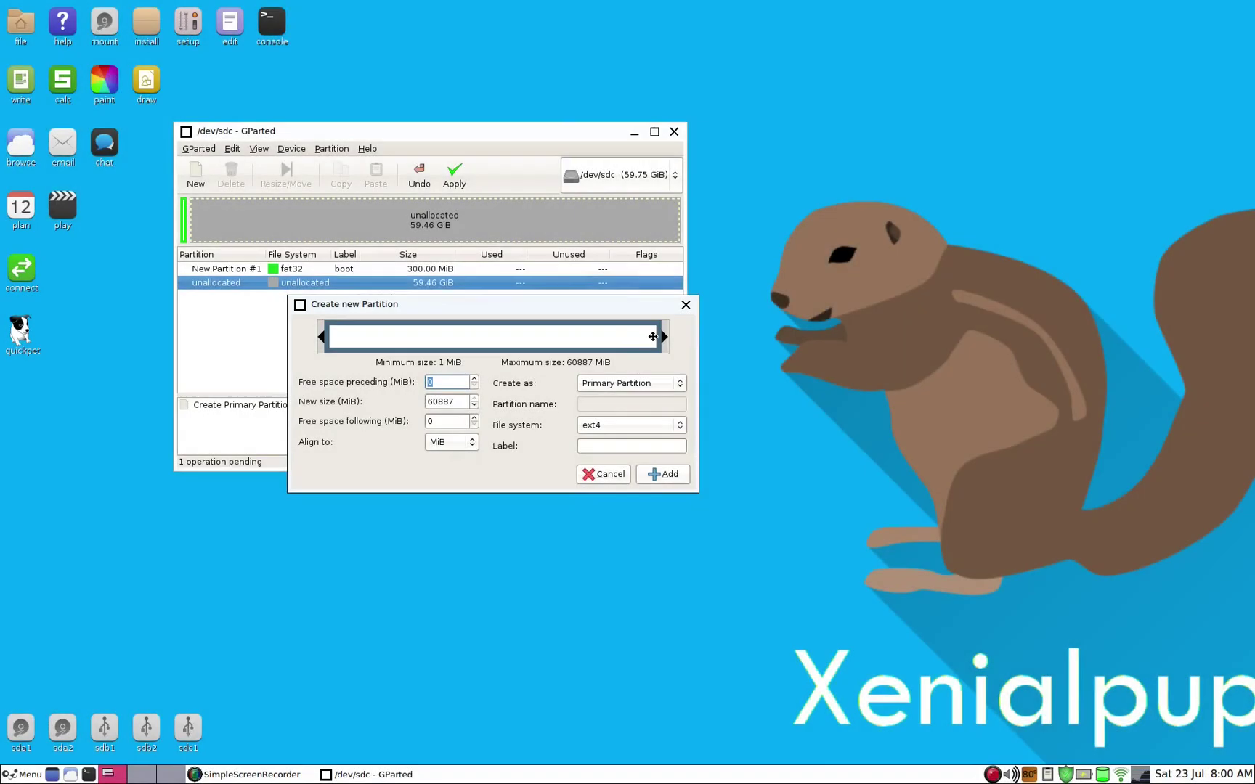
pyautogui.moveTo(661, 337); pyautogui.dragTo(638, 337)
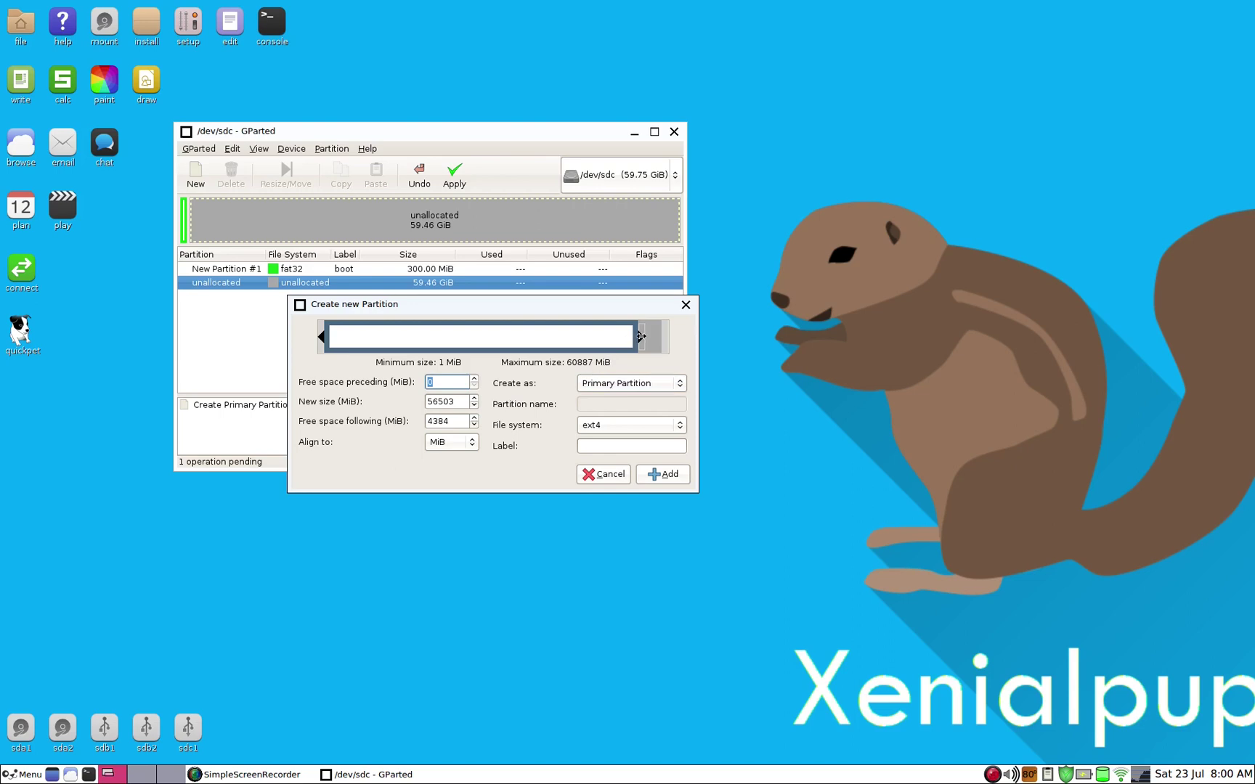
pyautogui.moveTo(640, 337); pyautogui.dragTo(647, 336)
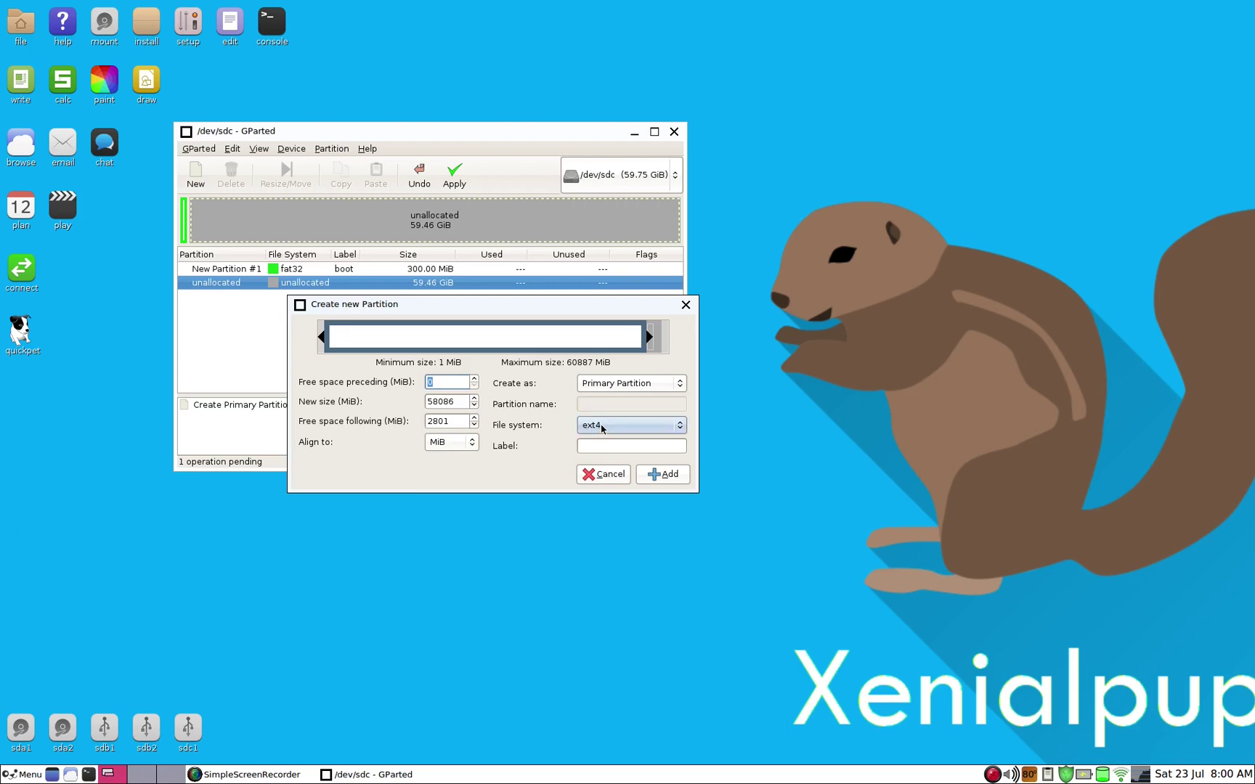
pyautogui.click(668, 476)
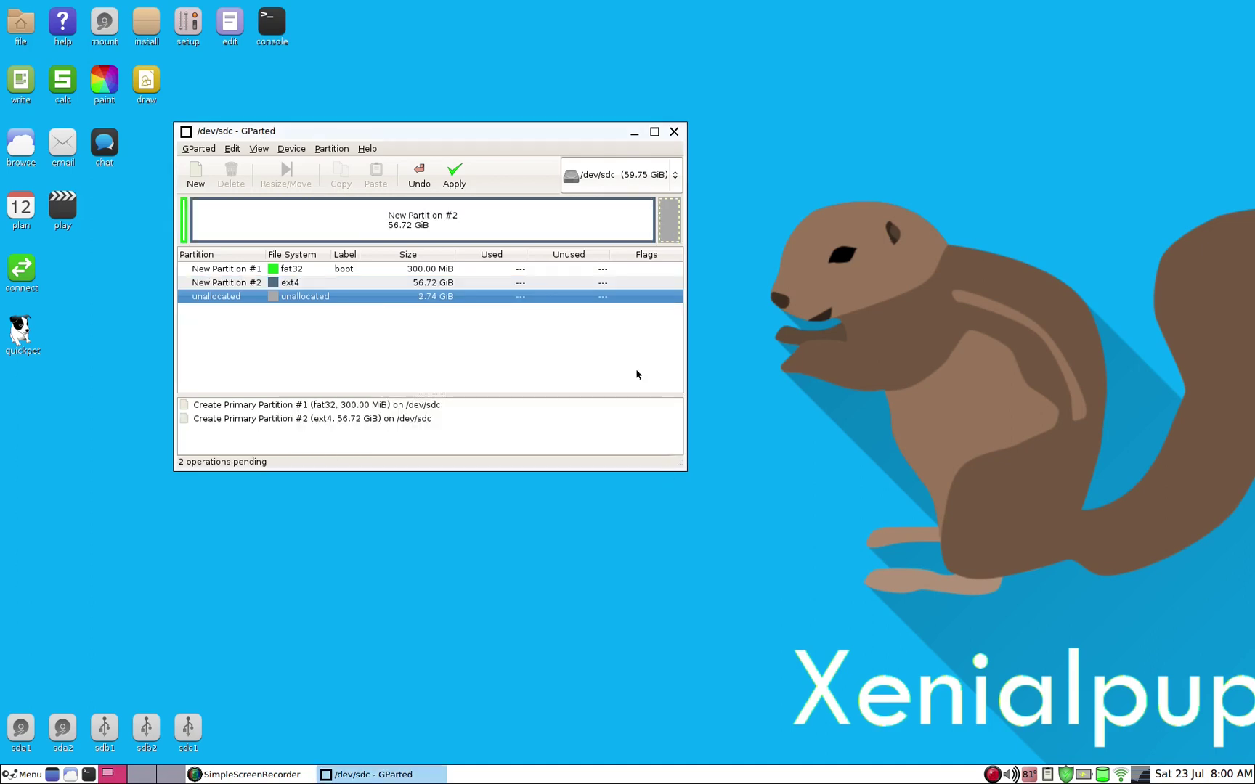
# Add a primary linux-swap partition filling the remaining 2801 MiB of unallocated space.
pyautogui.rightClick(669, 228)
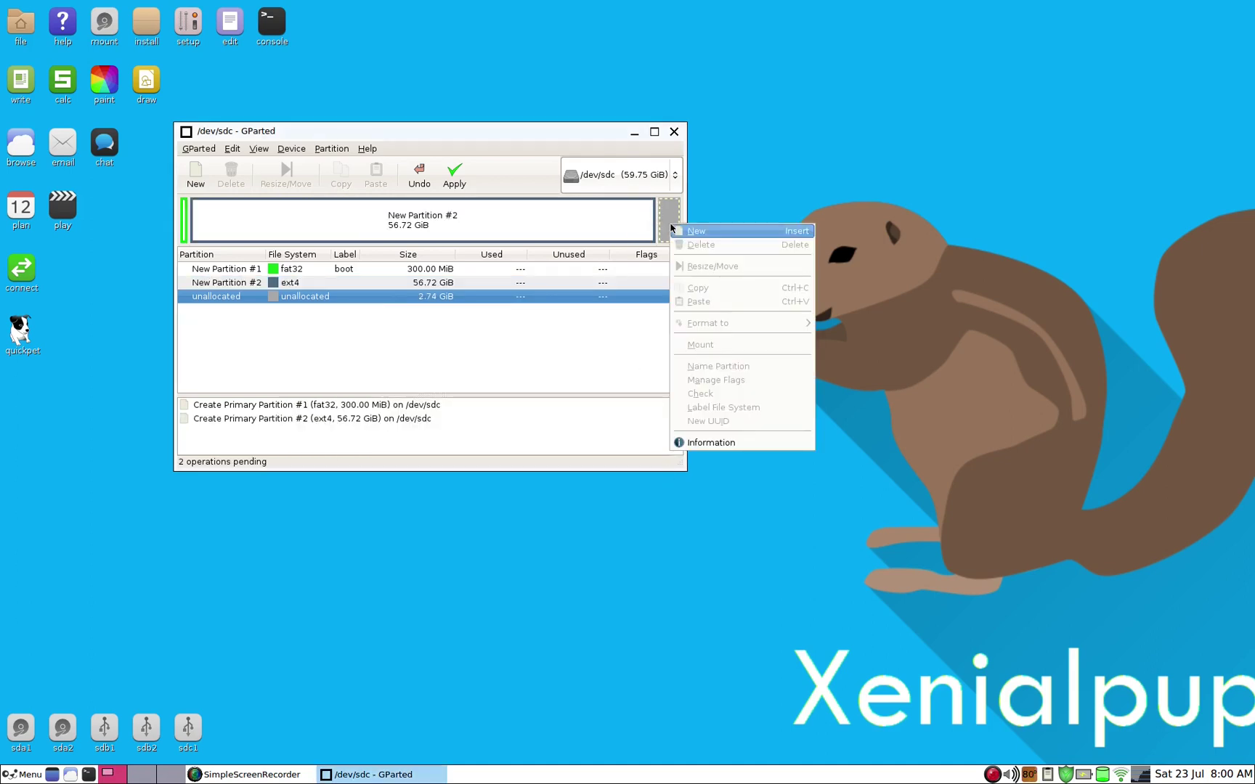
pyautogui.click(686, 233)
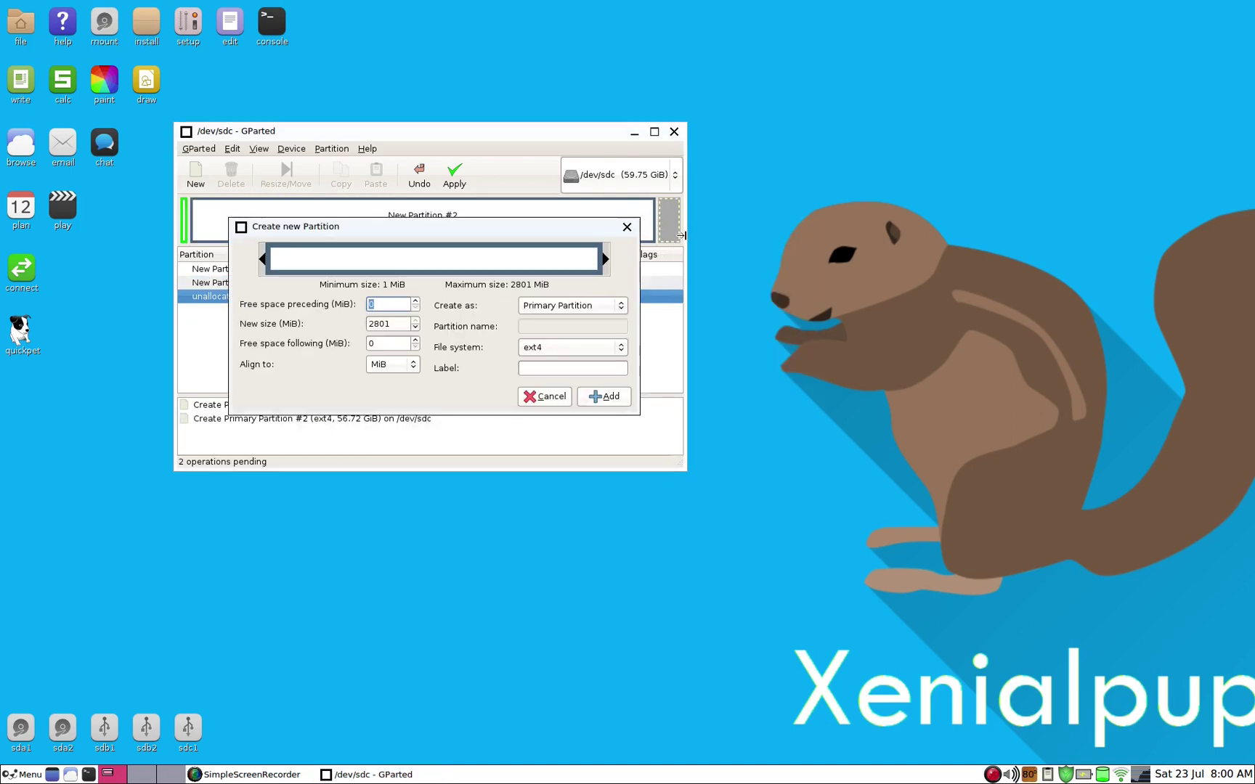
pyautogui.click(549, 352)
pyautogui.click(551, 444)
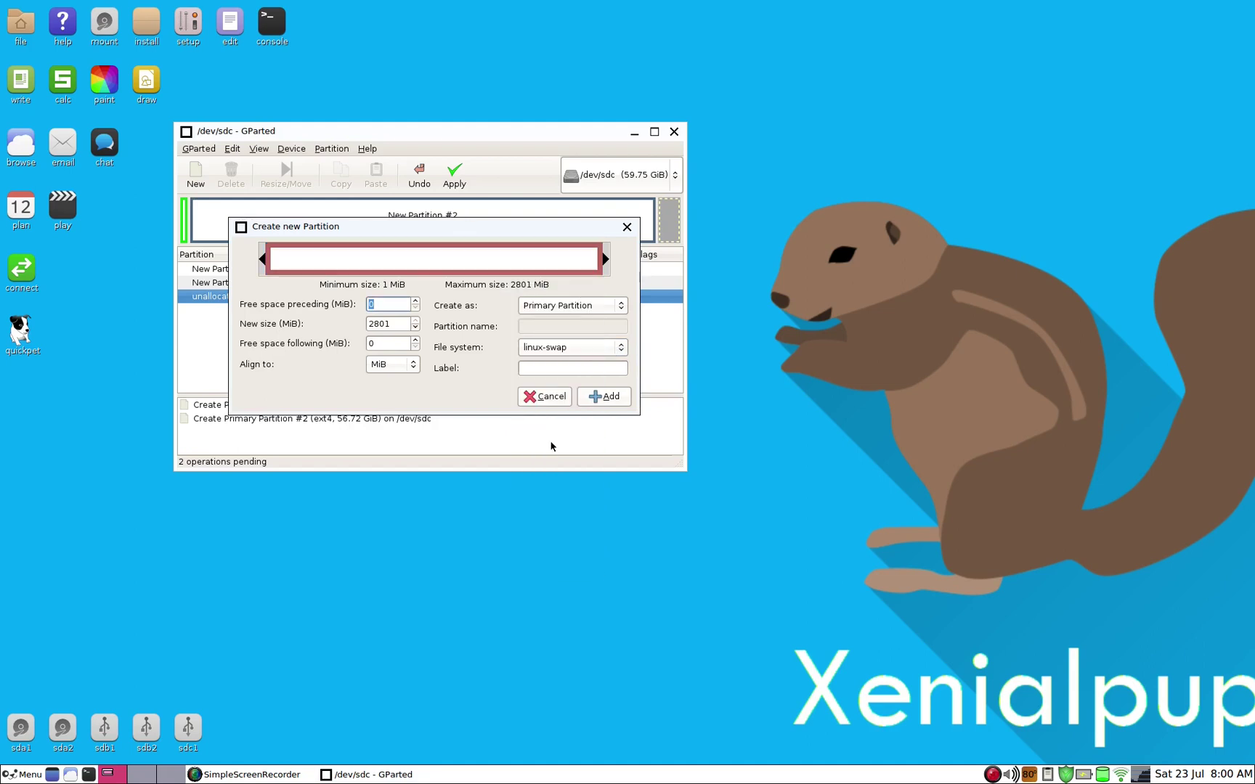
pyautogui.click(600, 401)
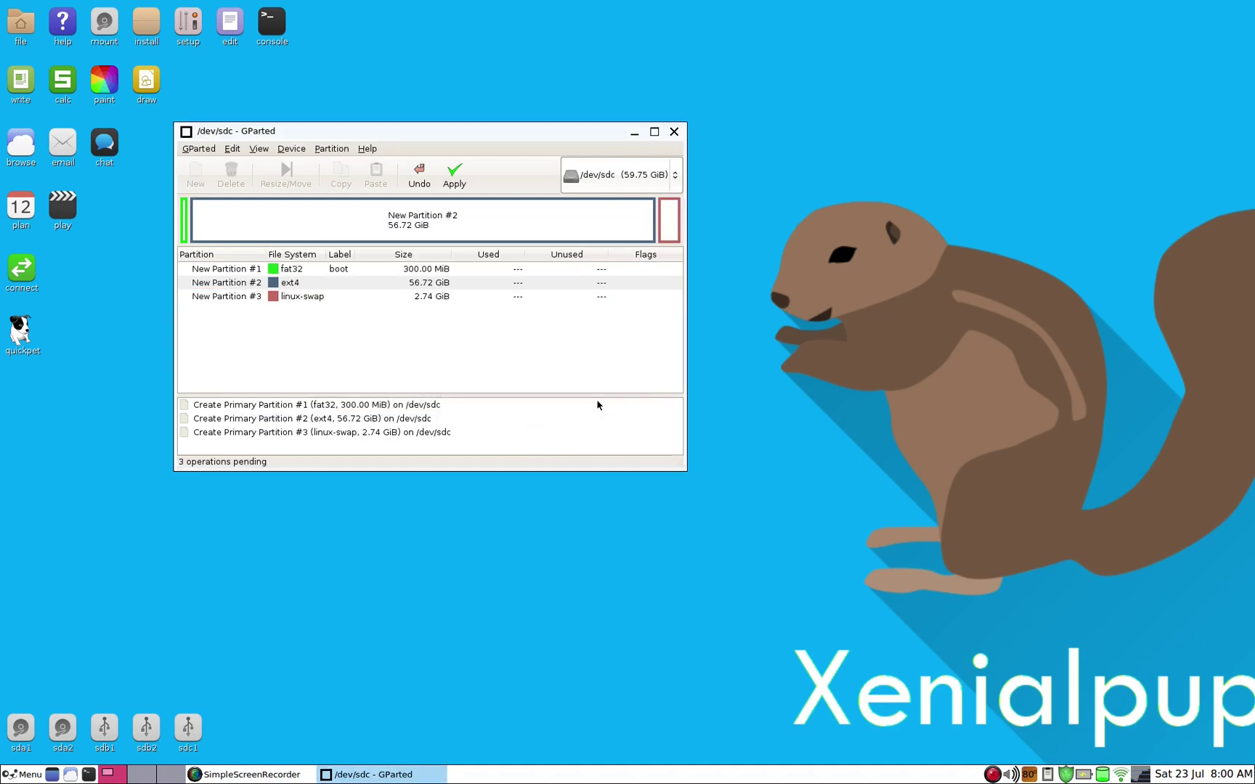
# Apply the pending partition operations to /dev/sdc and dismiss the completion report.
pyautogui.click(456, 185)
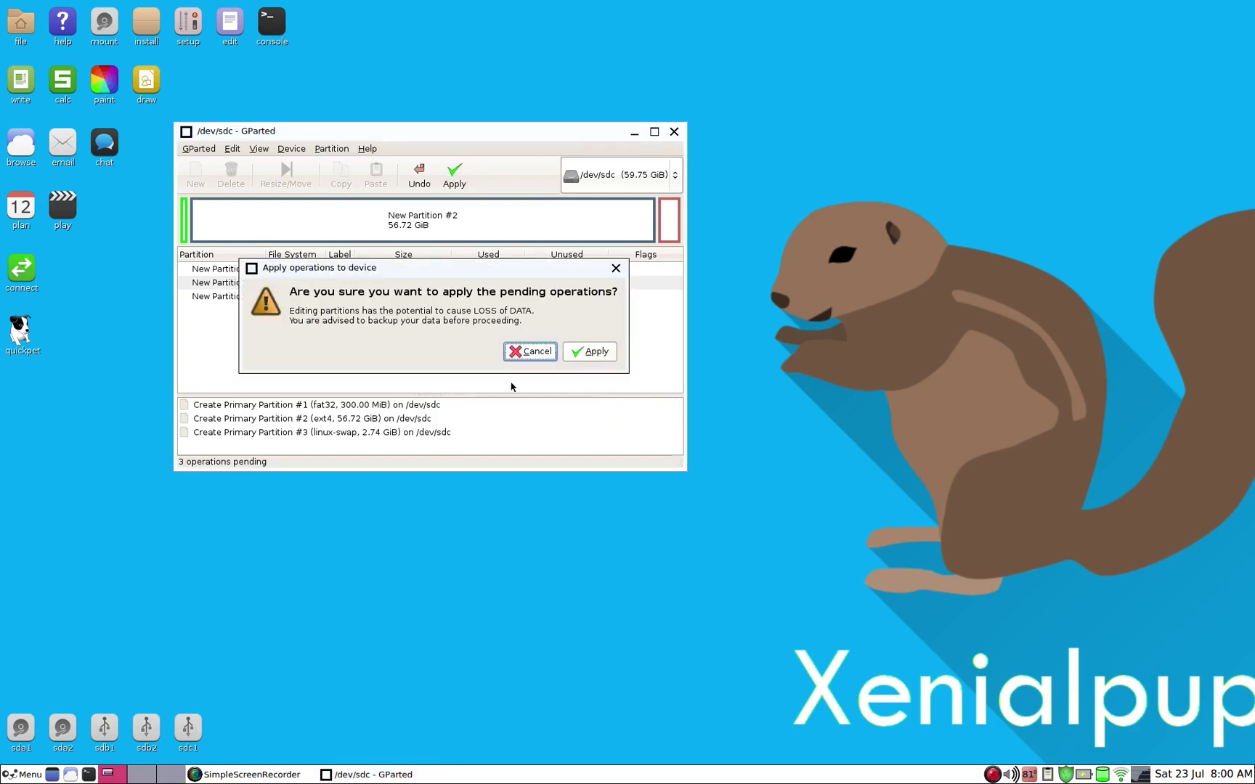
pyautogui.click(588, 353)
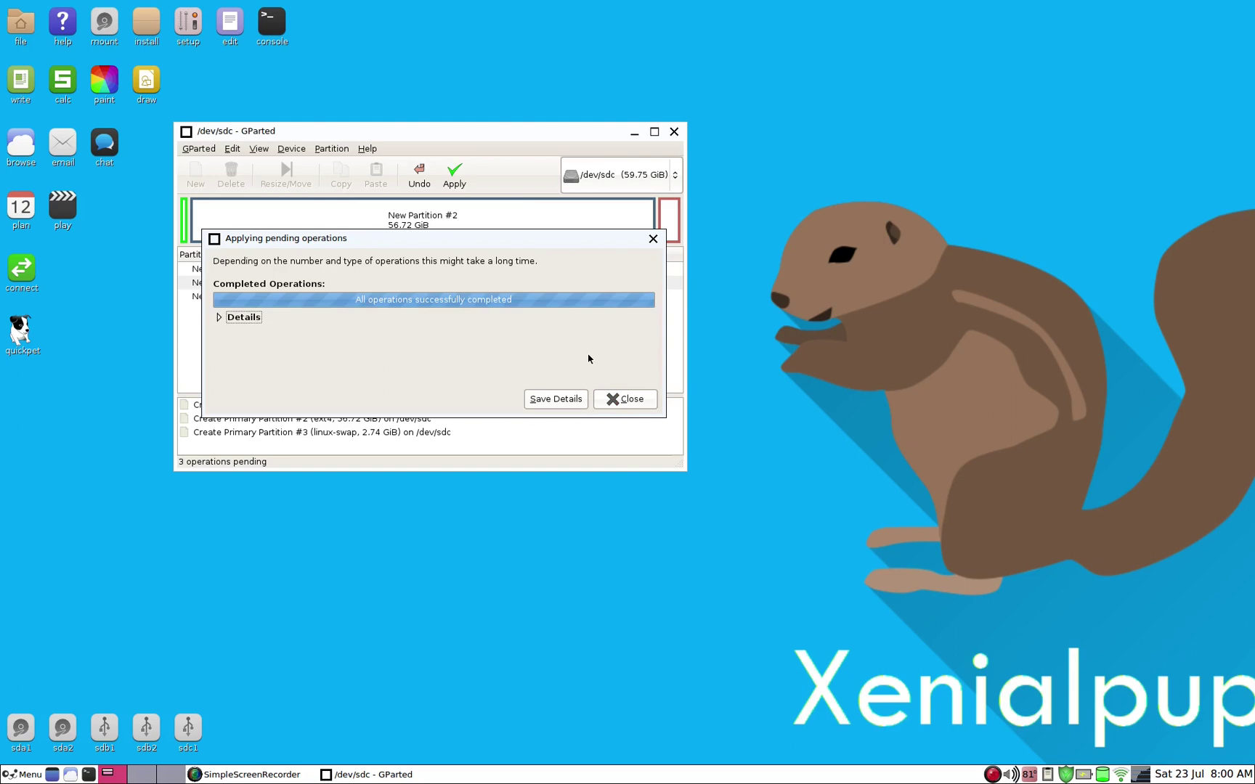
pyautogui.click(615, 396)
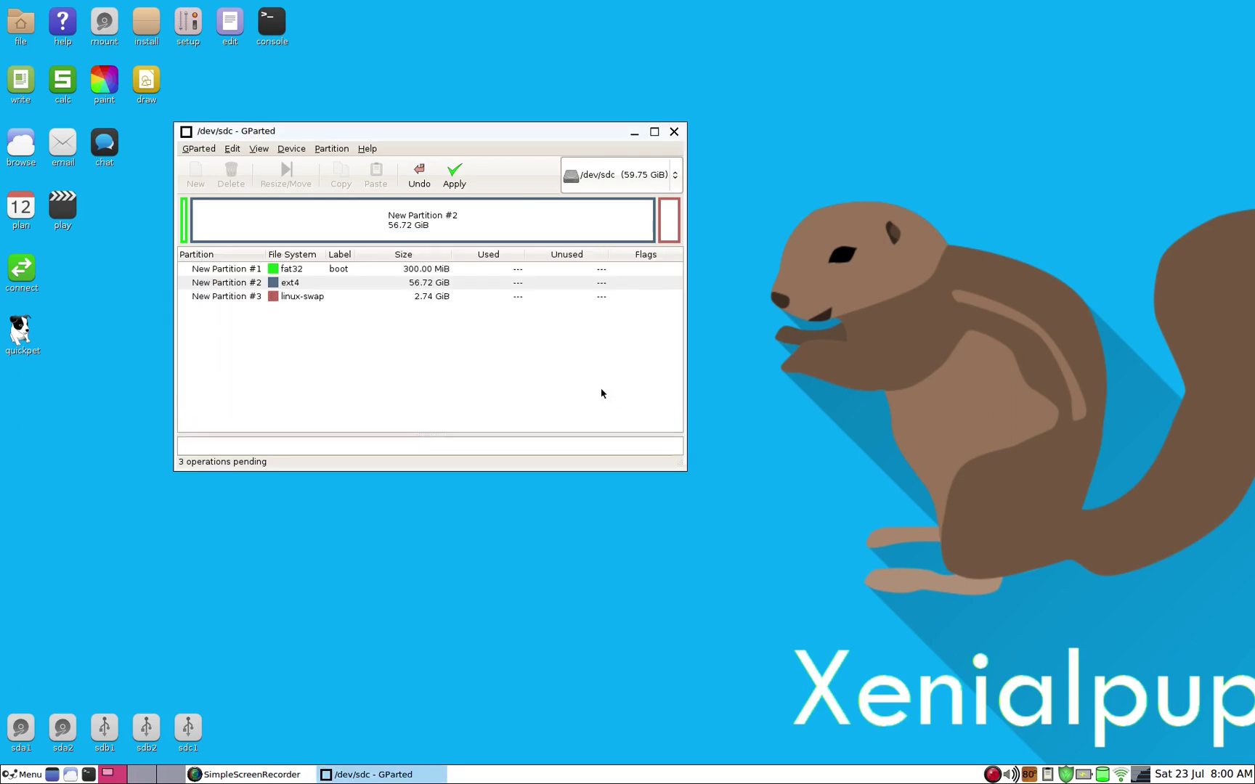
# Set the boot flag on the fat32 partition /dev/sdc1 and close GParted.
pyautogui.rightClick(185, 221)
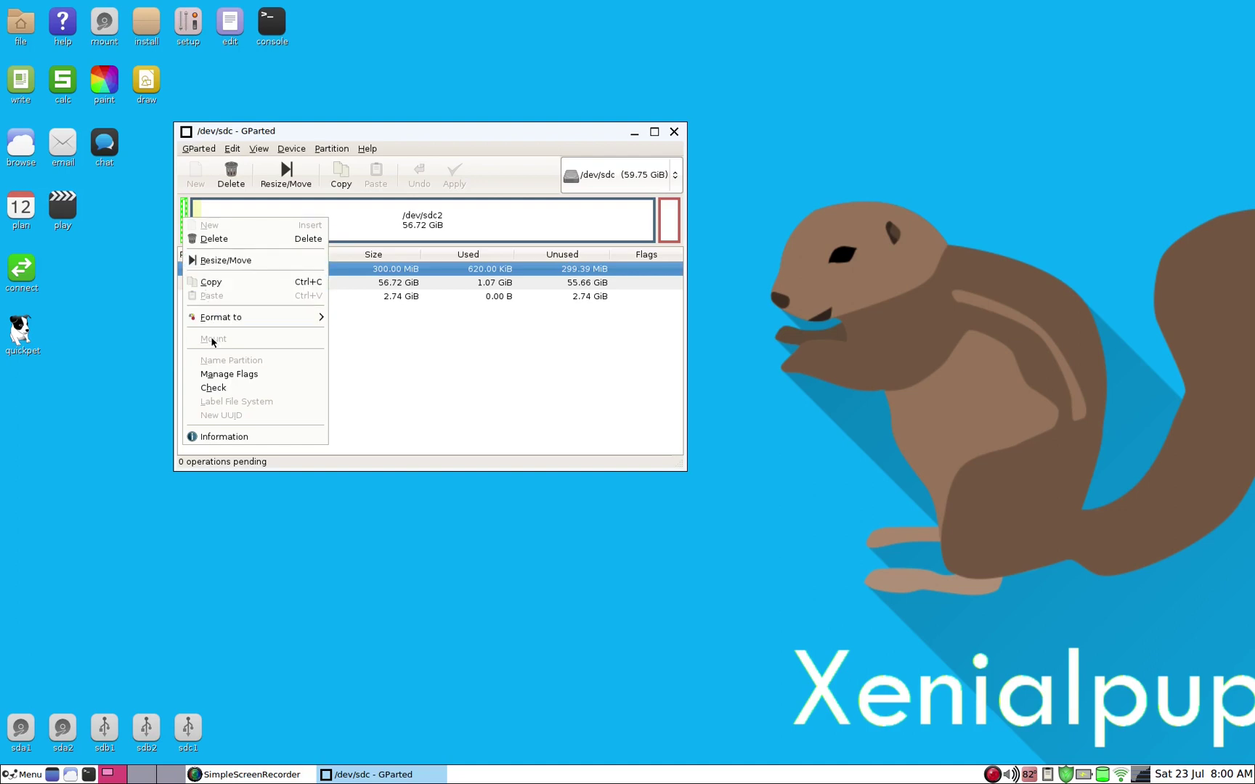
pyautogui.click(222, 375)
pyautogui.click(342, 259)
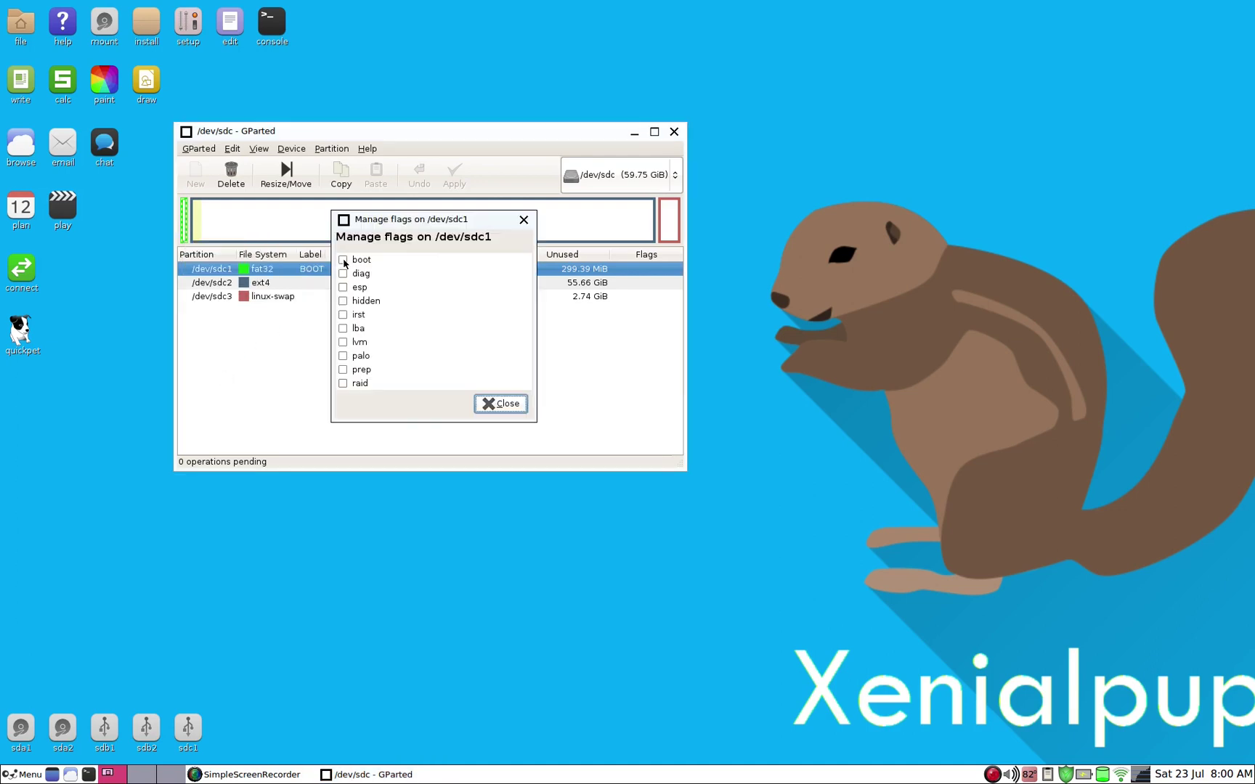
pyautogui.click(499, 404)
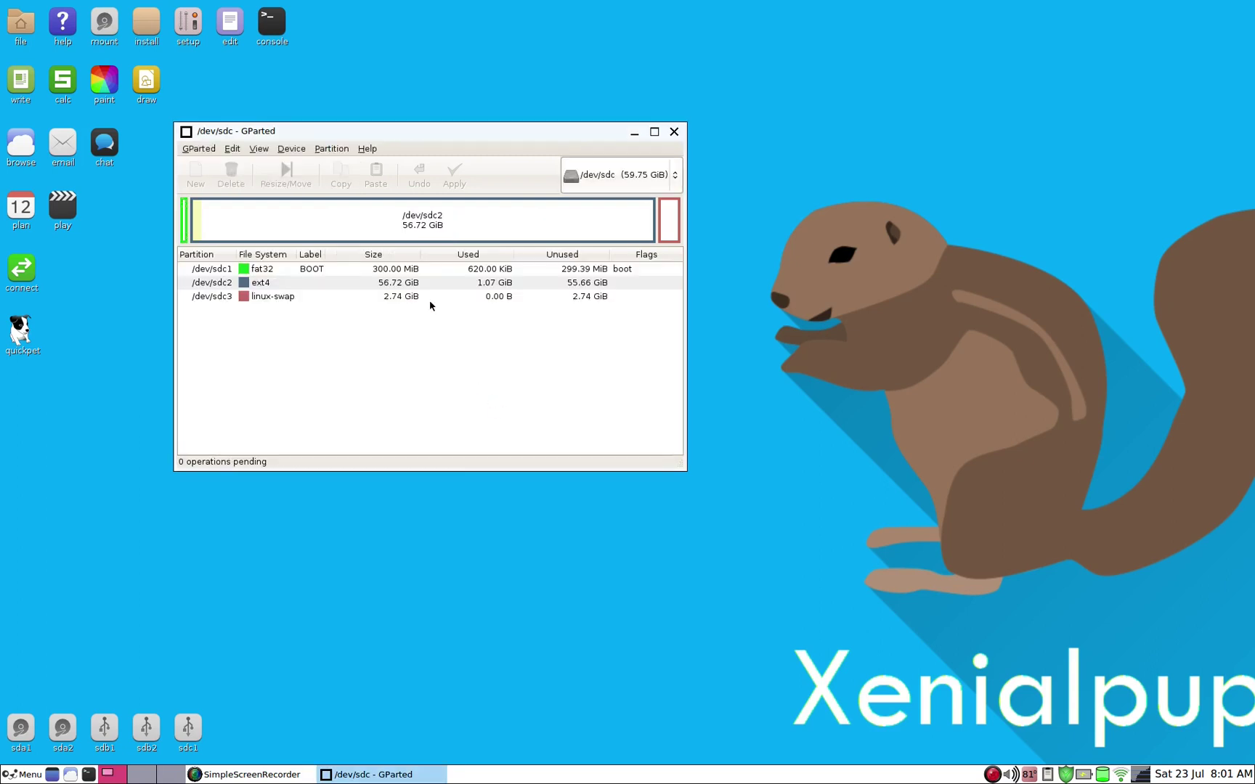
pyautogui.click(674, 132)
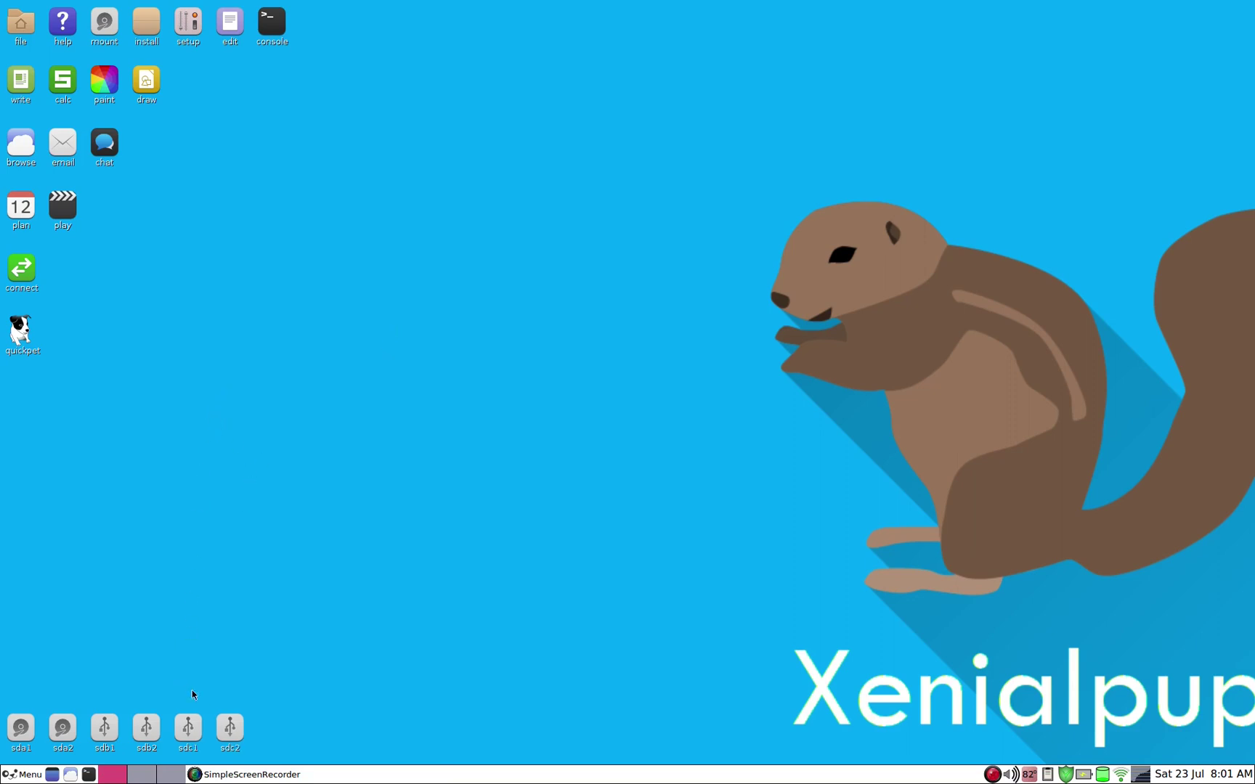
# Mount the sdc2 and sdb2 partitions and copy all files from sdb2 into sdc2.
pyautogui.click(230, 734)
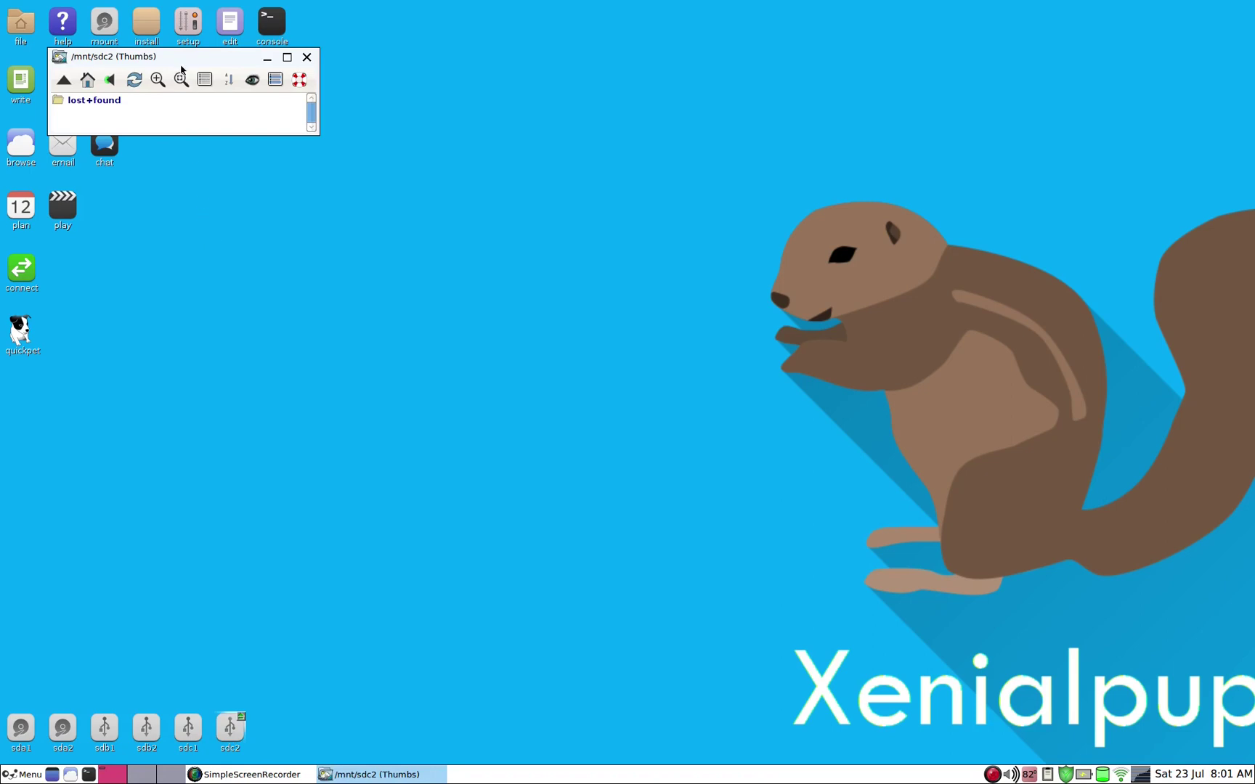
pyautogui.moveTo(183, 63)
pyautogui.mouseDown()
pyautogui.moveTo(348, 188)
pyautogui.moveTo(405, 272)
pyautogui.mouseUp()
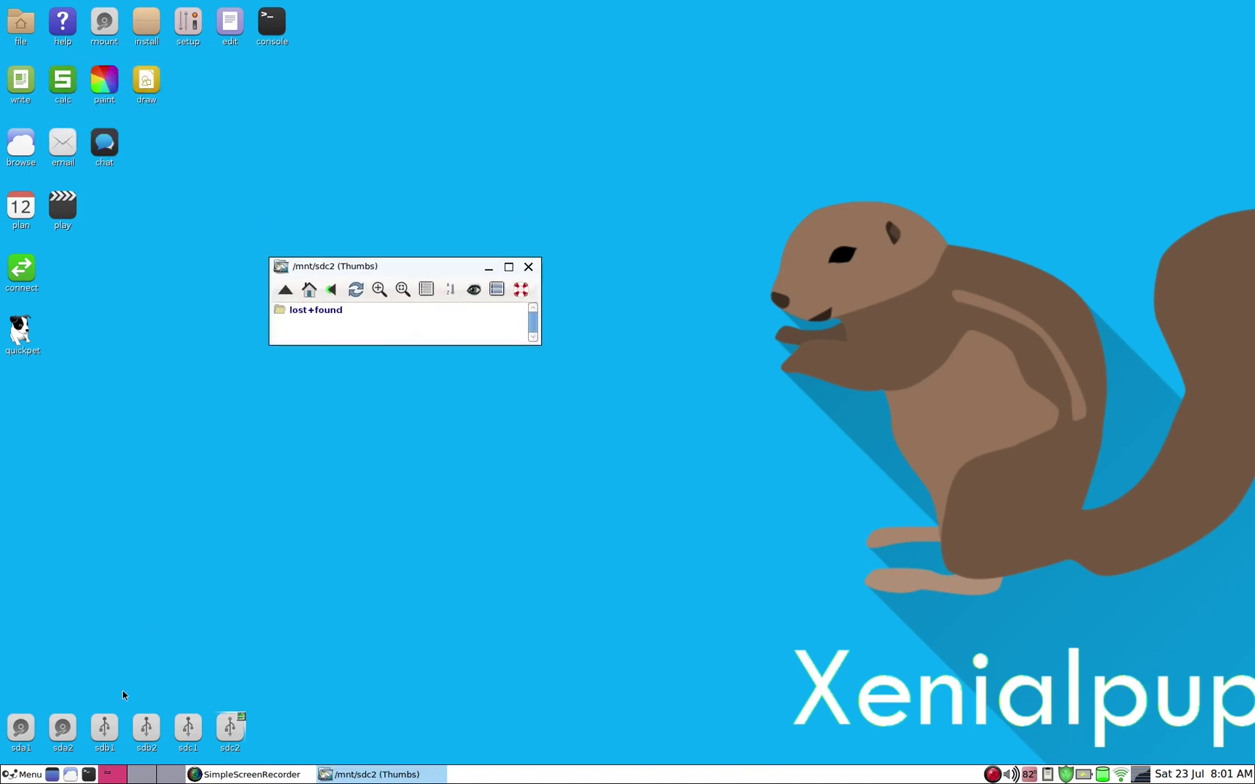
pyautogui.click(146, 728)
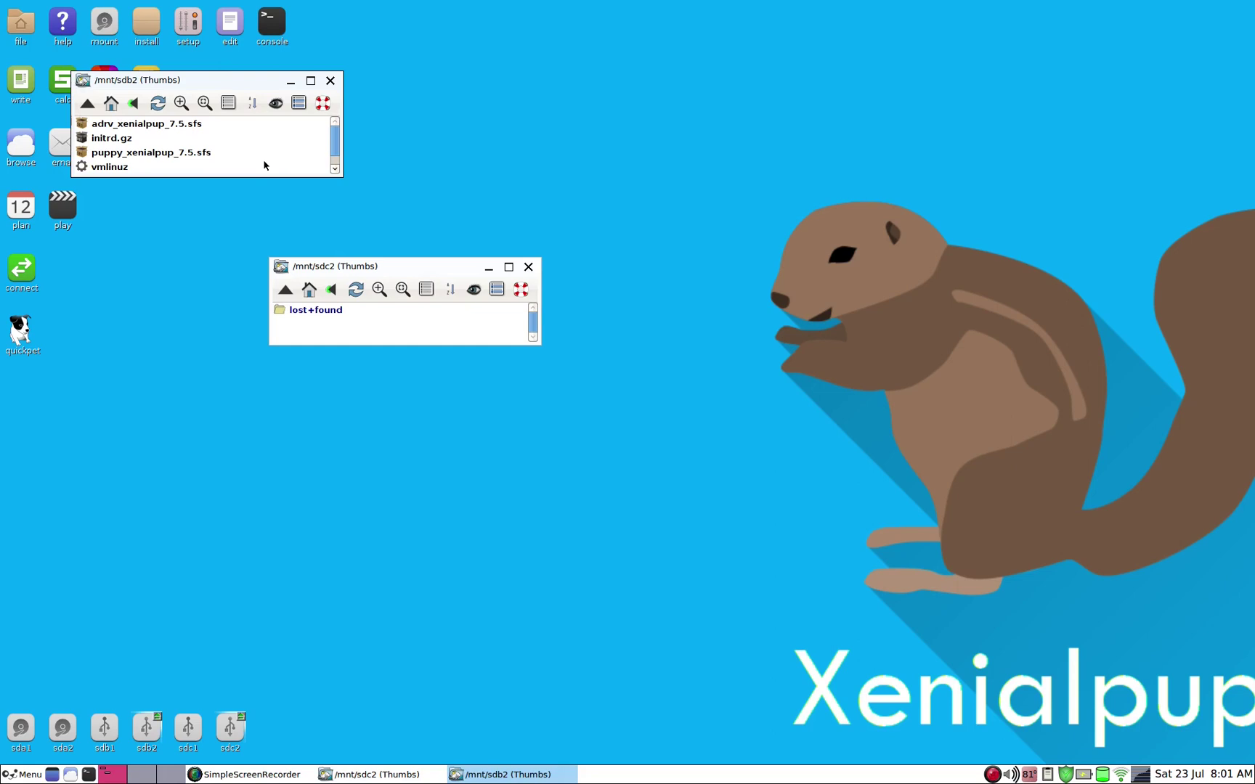
pyautogui.hotkey('ctrl', 'a')
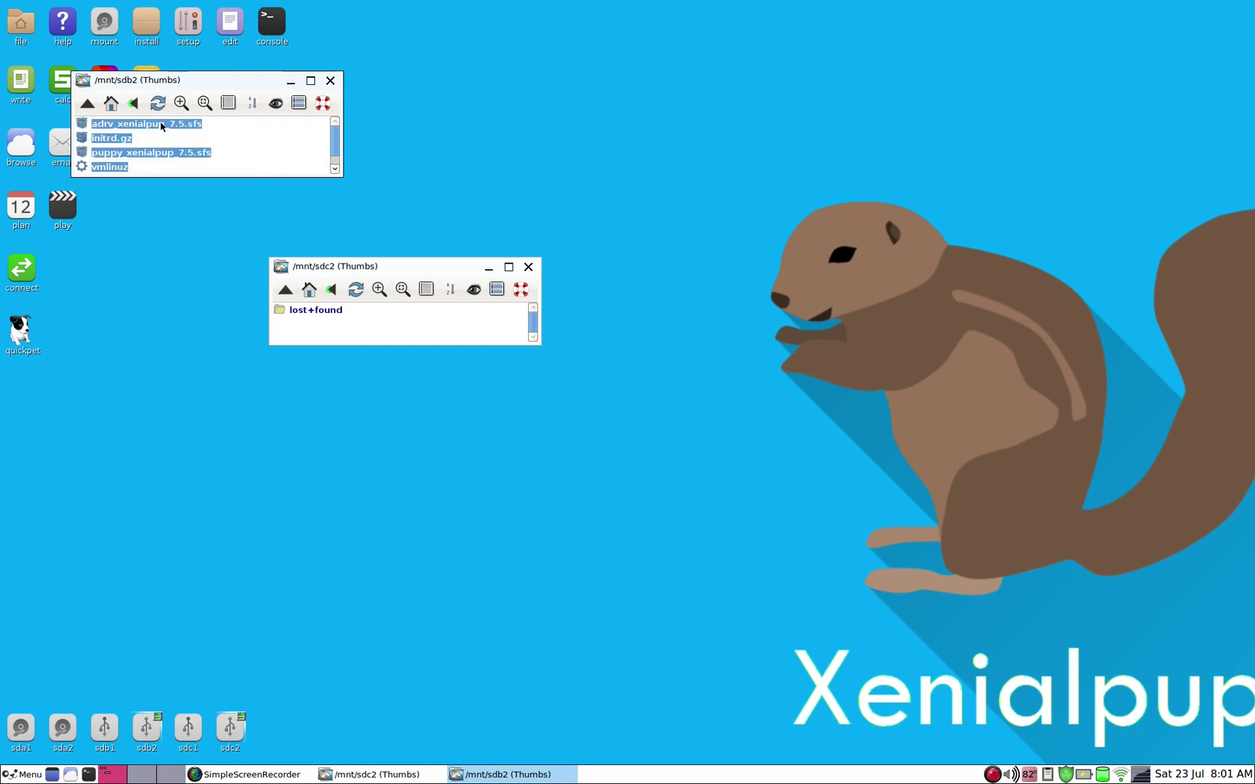
pyautogui.moveTo(168, 127); pyautogui.dragTo(396, 315)
pyautogui.click(396, 313)
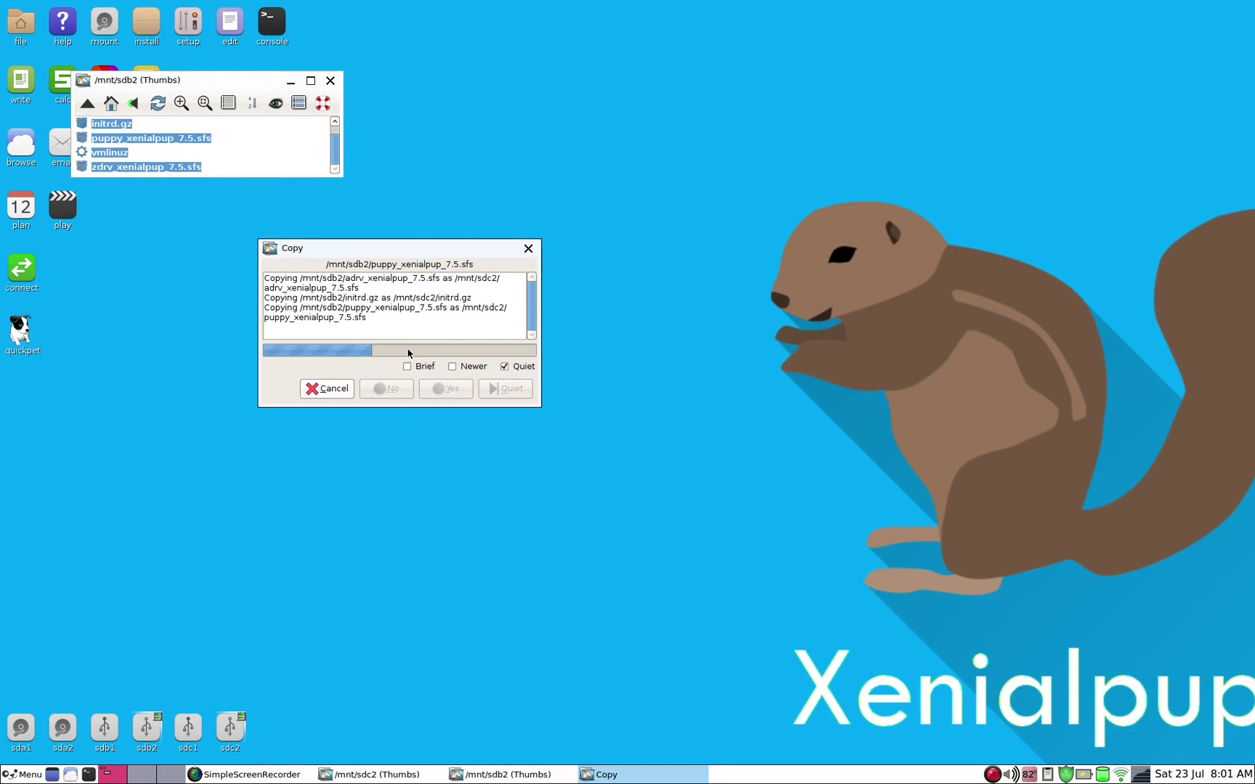
# Let the file copy finish and close the sdc2 and sdb2 file windows.
pyautogui.click(409, 367)
pyautogui.click(467, 367)
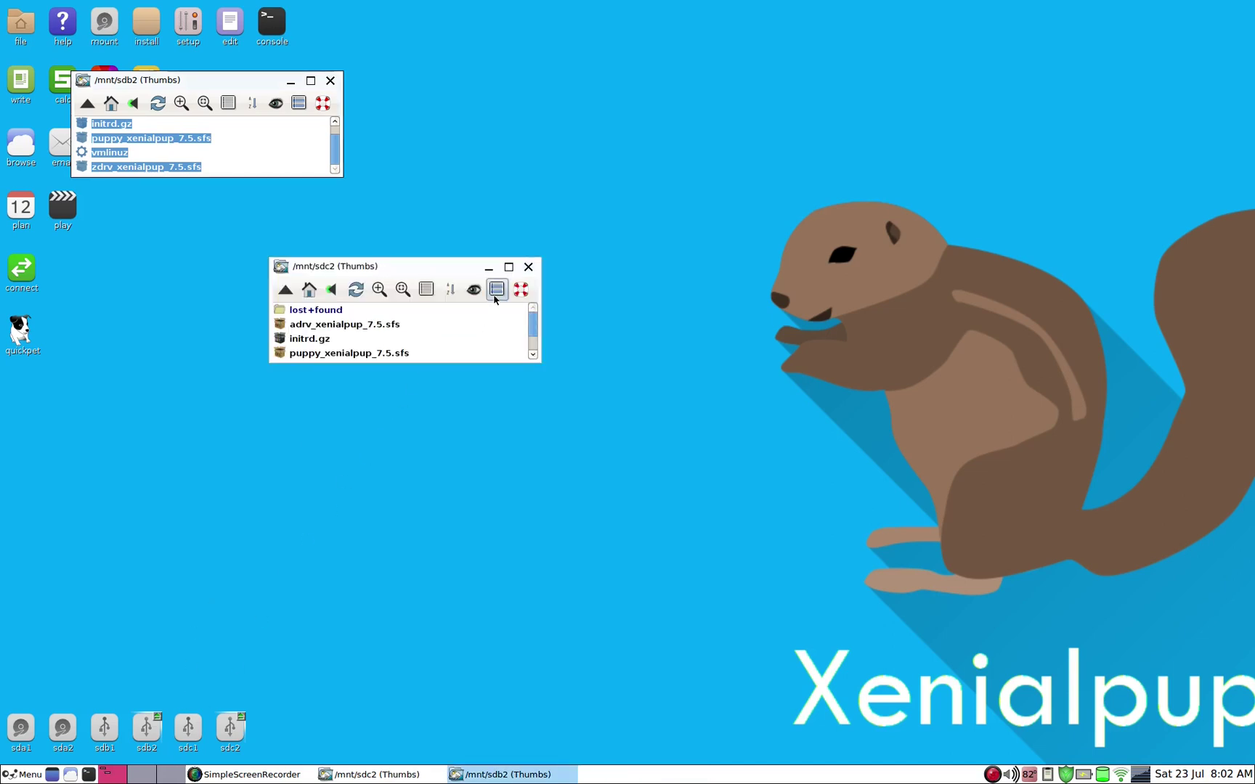
pyautogui.click(529, 266)
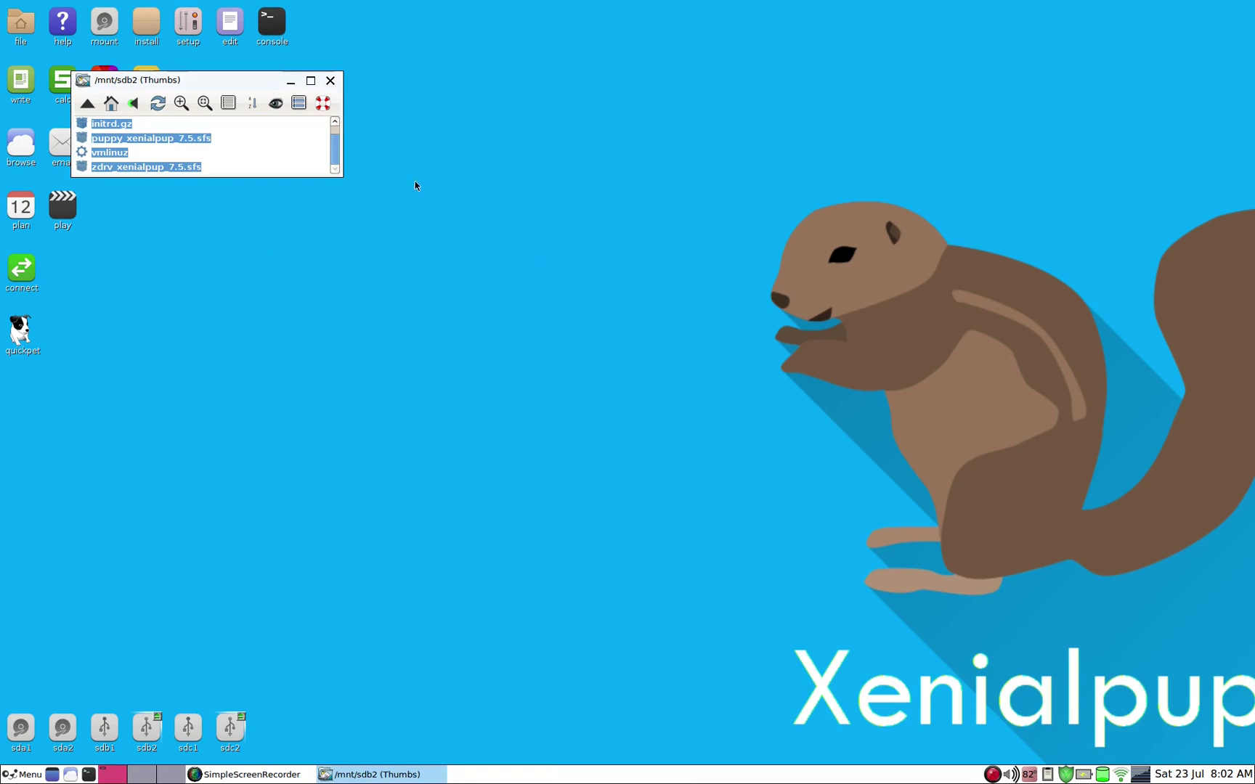
pyautogui.click(332, 82)
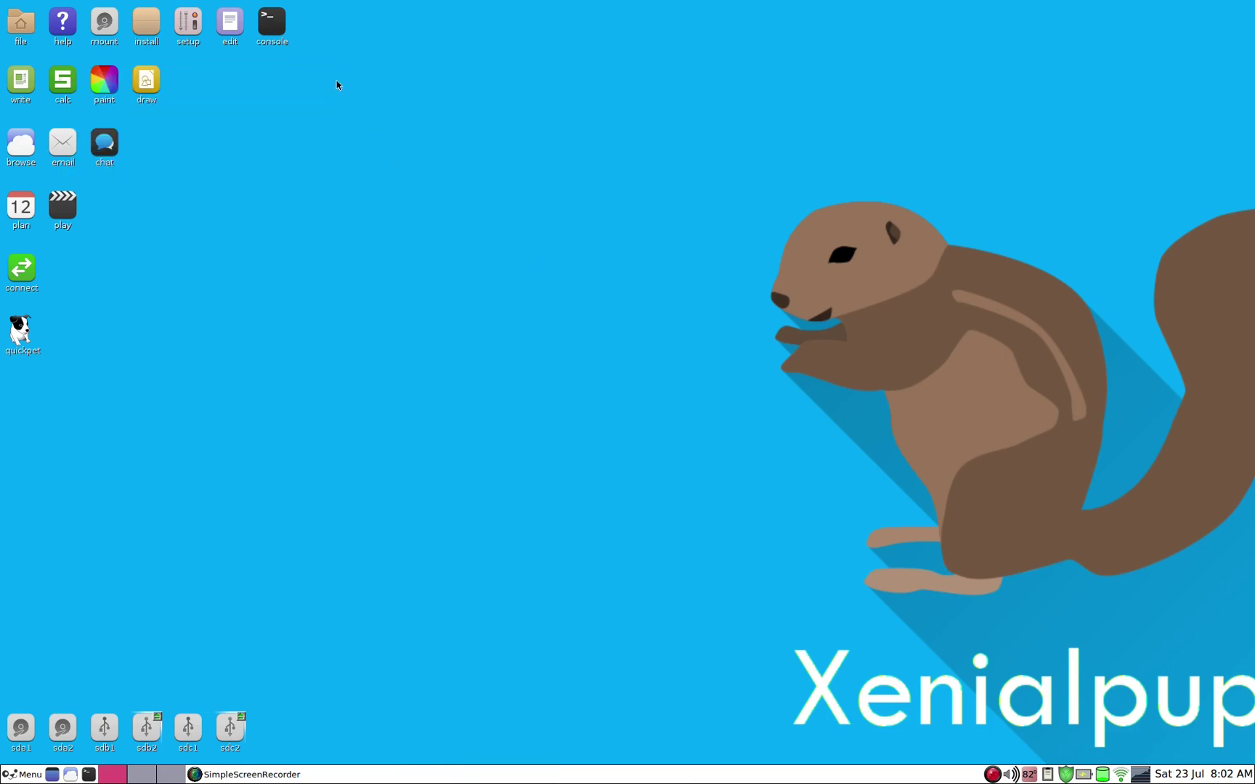
# Open the Grub4Dos bootloader config, choose sdc (Samsung Flash Drive) as the target and restrict the search to only this device.
pyautogui.rightClick(374, 227)
pyautogui.moveTo(404, 242)
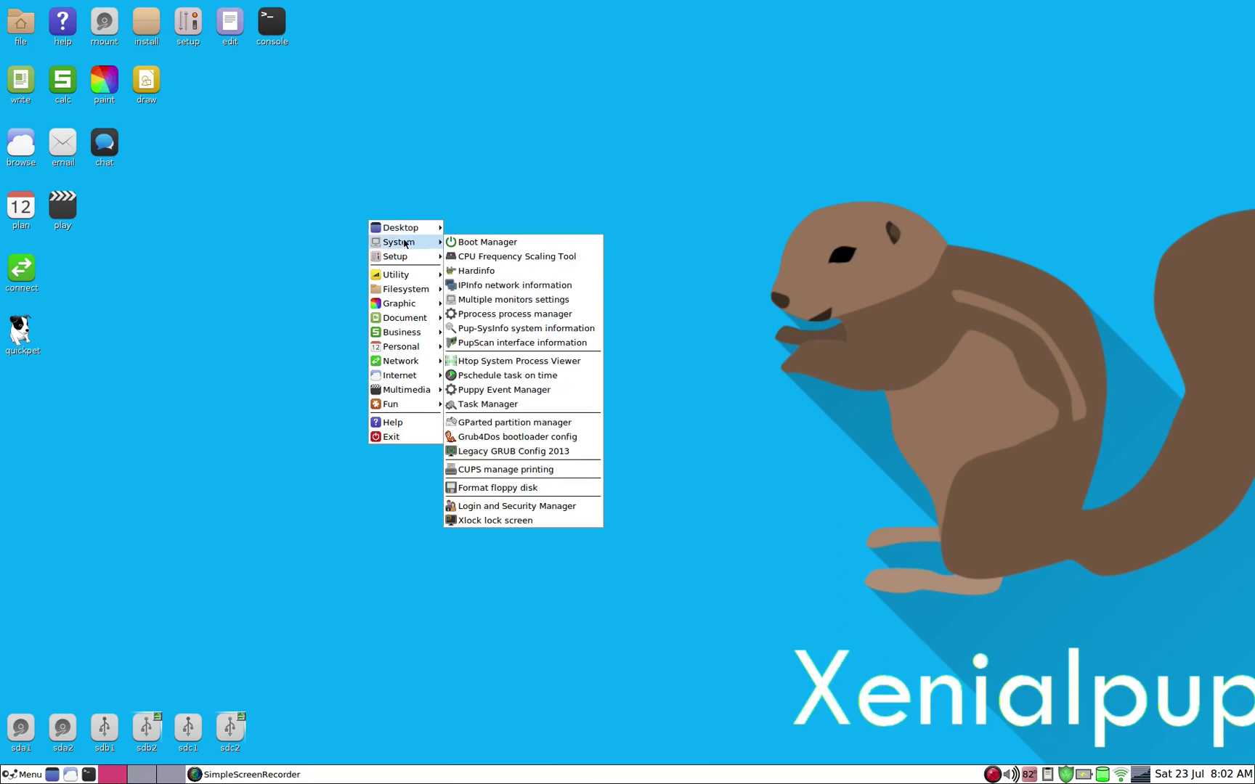
pyautogui.click(476, 437)
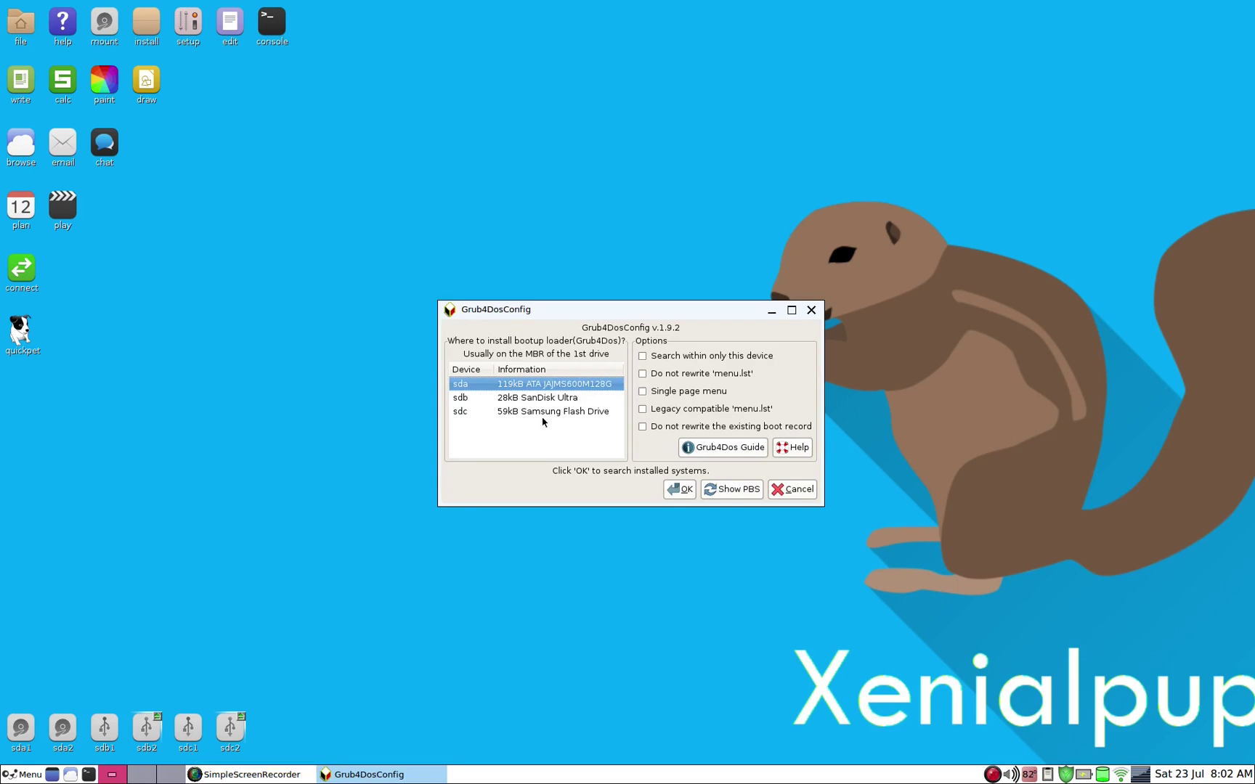
pyautogui.click(475, 412)
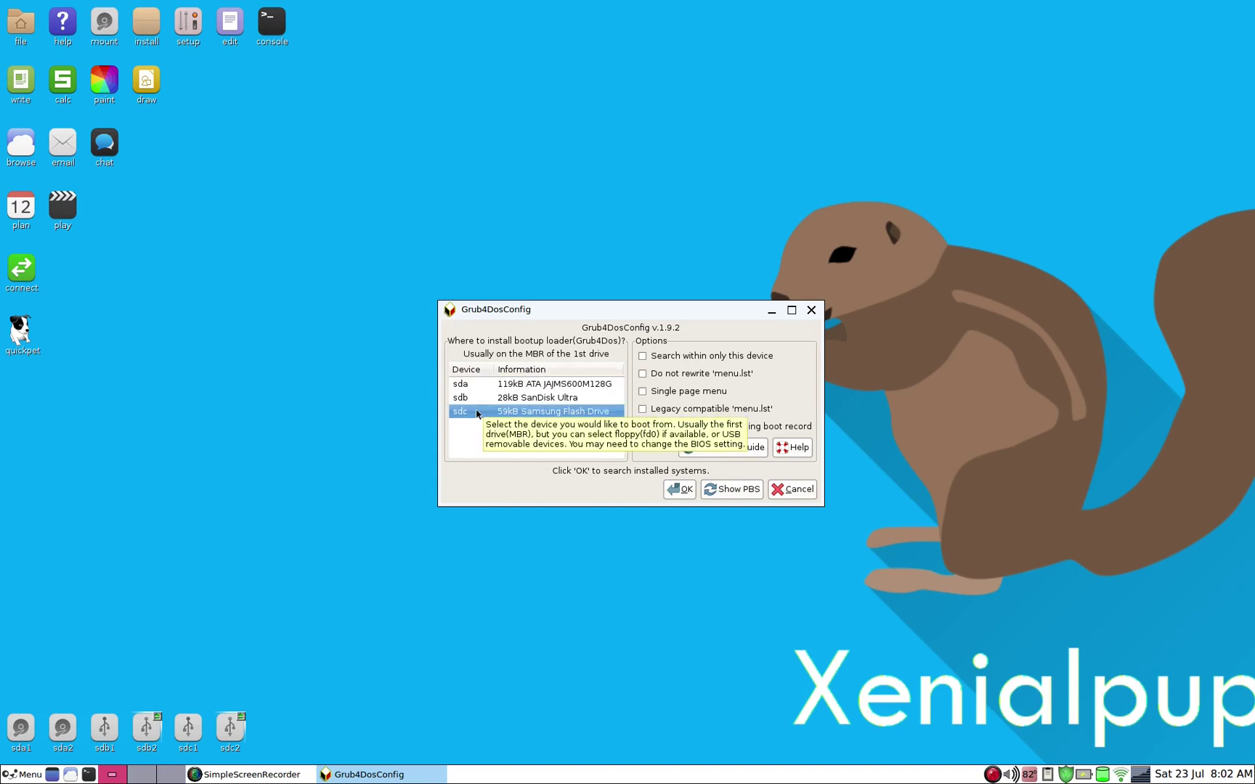
pyautogui.click(642, 357)
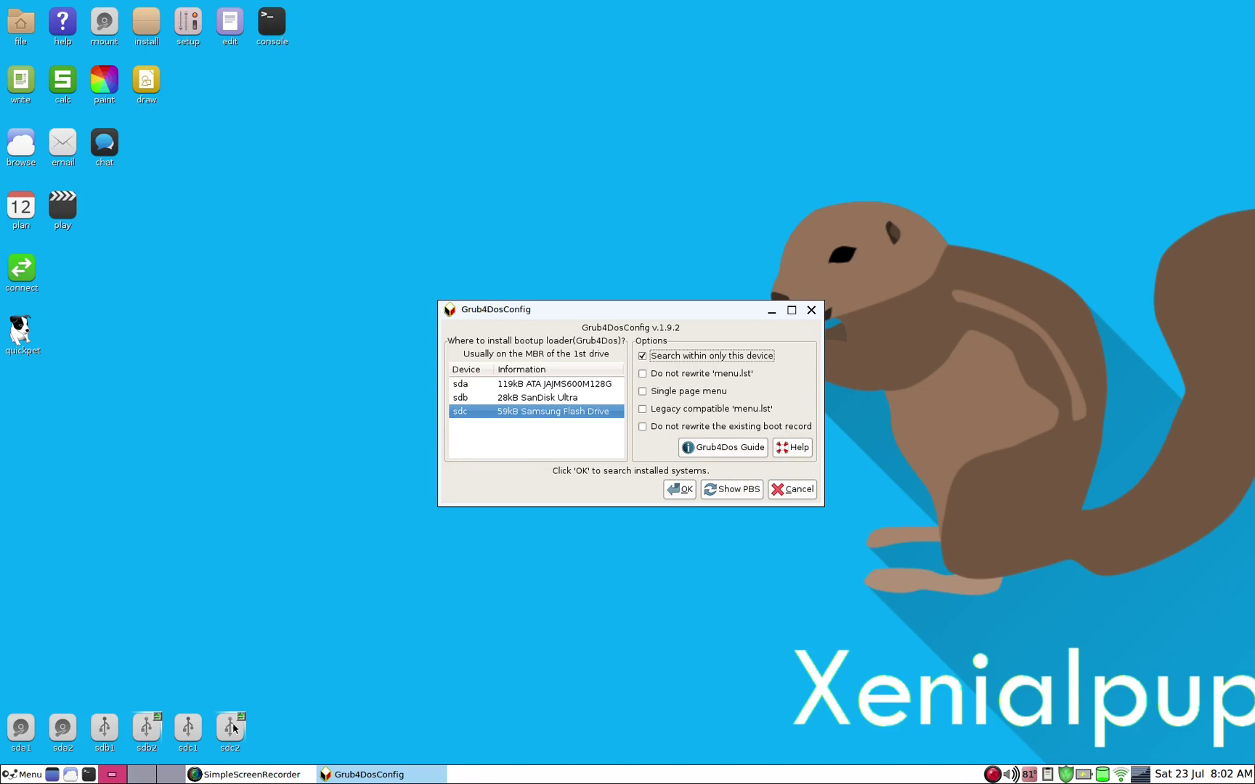
# Search for installed systems, accept the listed boot entries as they are and install the Grub4Dos boot loader on sdc.
pyautogui.moveTo(230, 724)
pyautogui.click(681, 490)
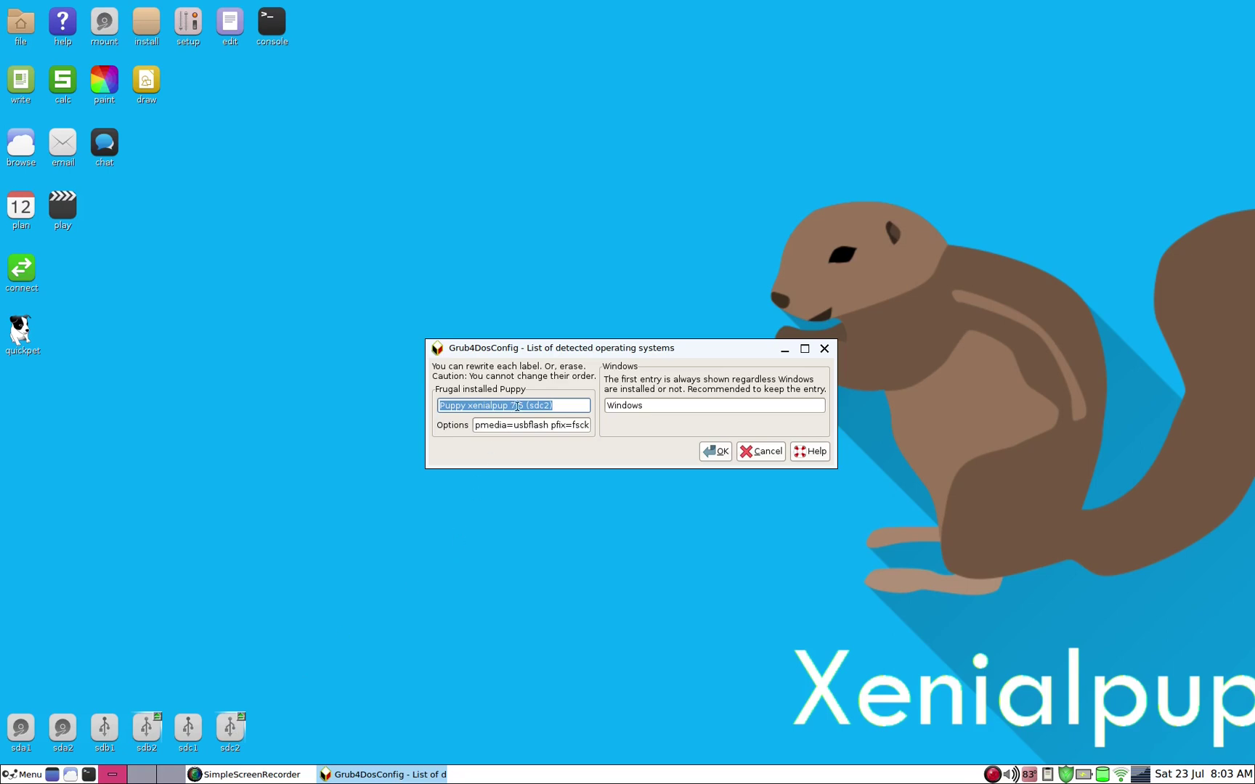
pyautogui.click(714, 454)
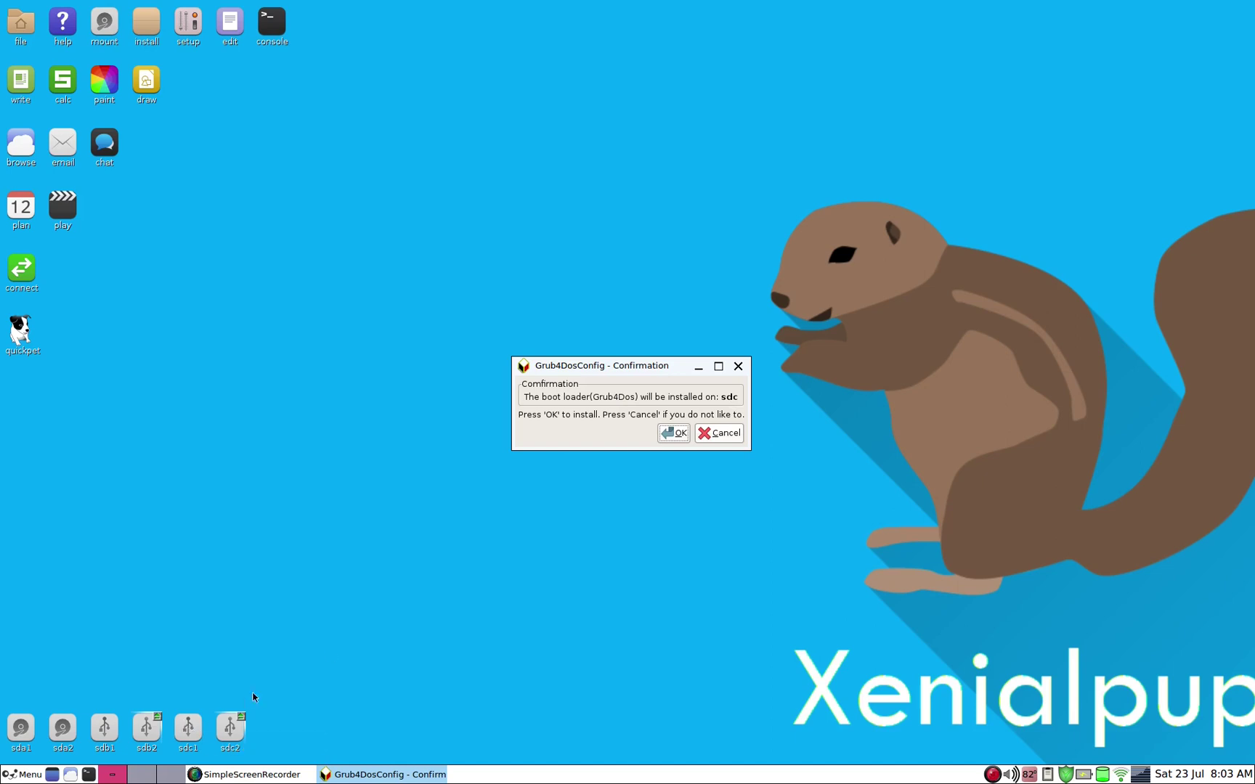
pyautogui.click(675, 435)
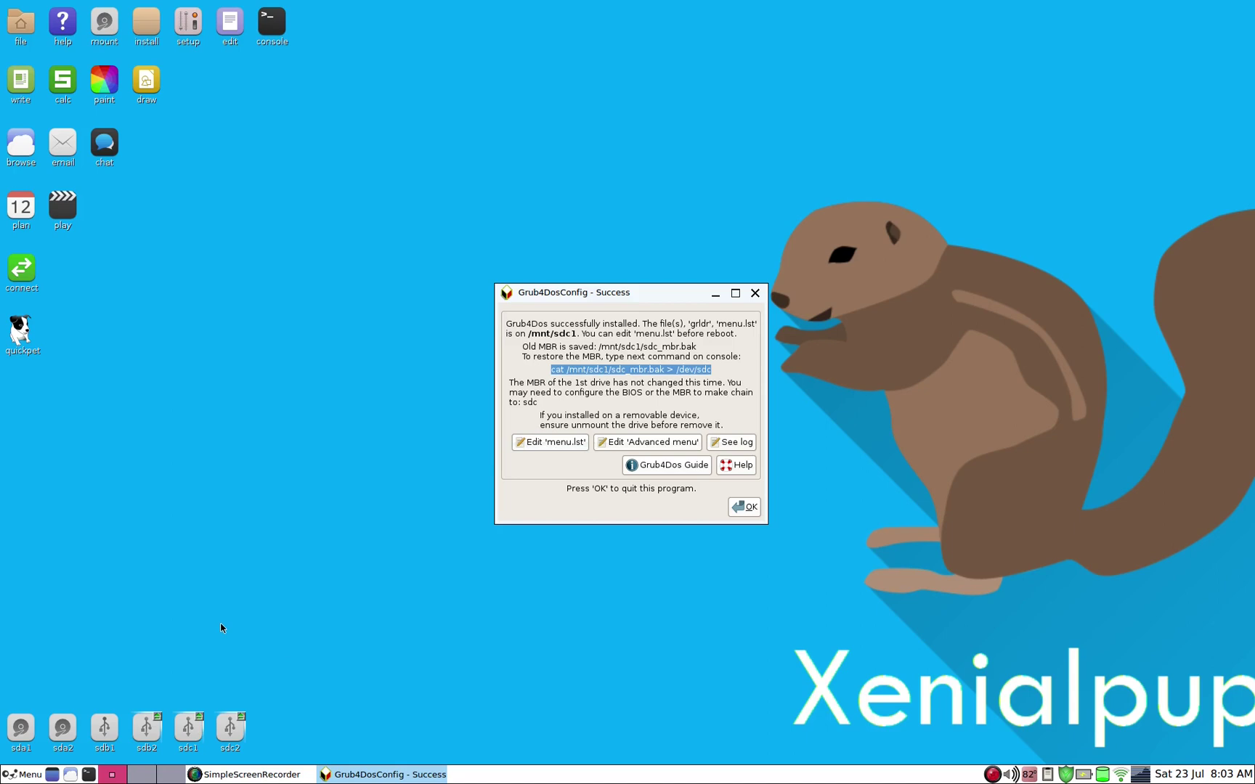
# Open menu.lst for editing and set the boot menu timeout to 2.
pyautogui.click(549, 442)
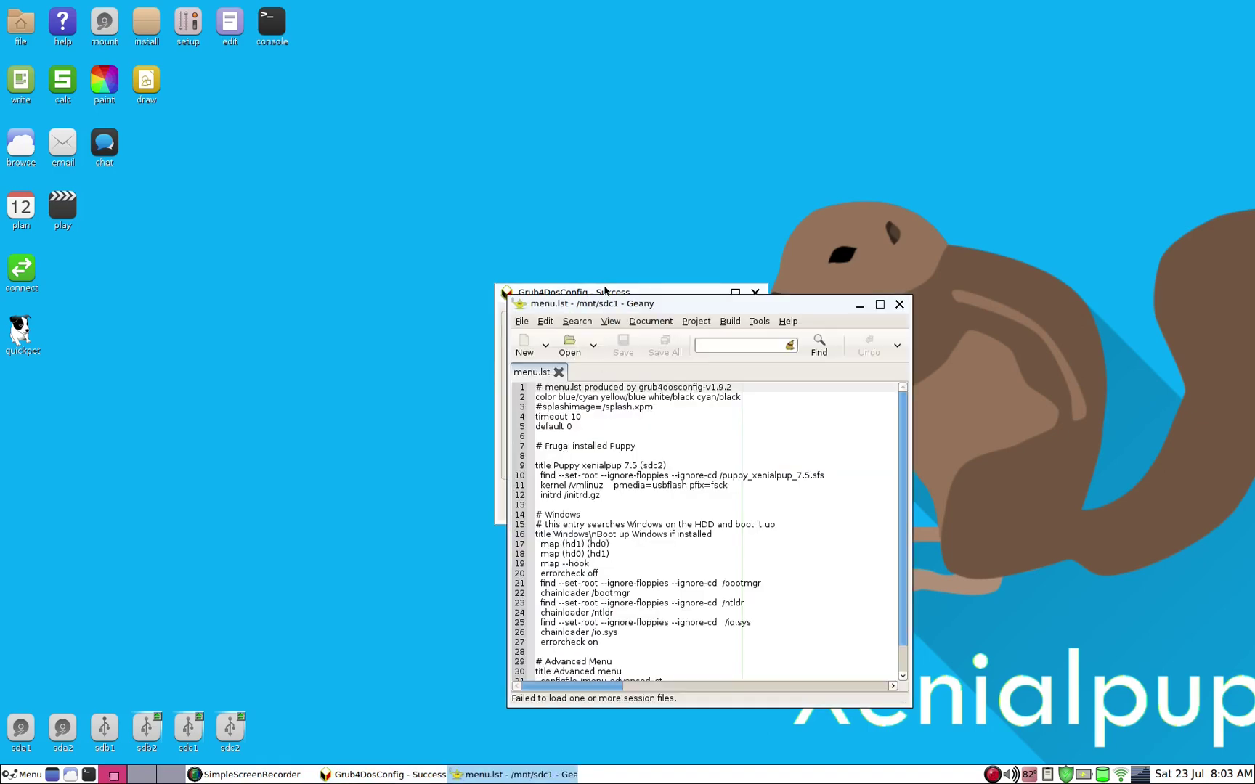
pyautogui.moveTo(611, 304); pyautogui.dragTo(349, 184)
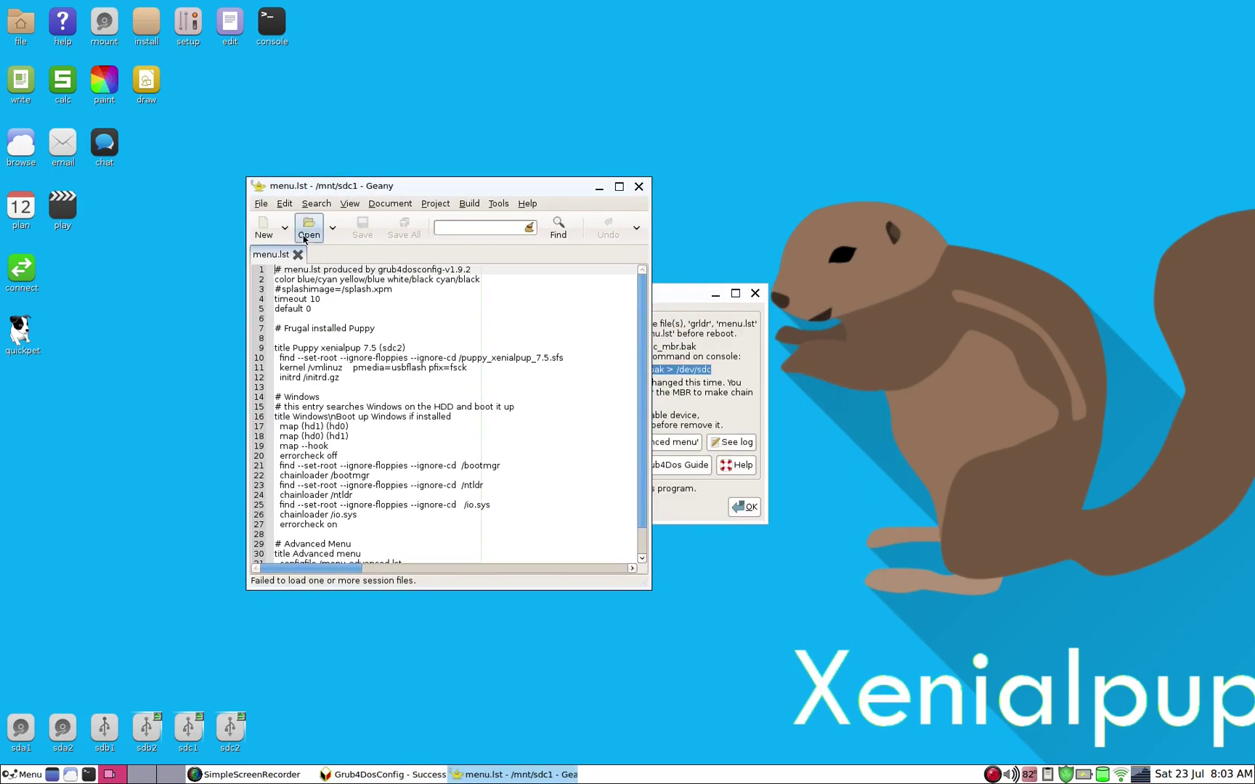
pyautogui.click(331, 299)
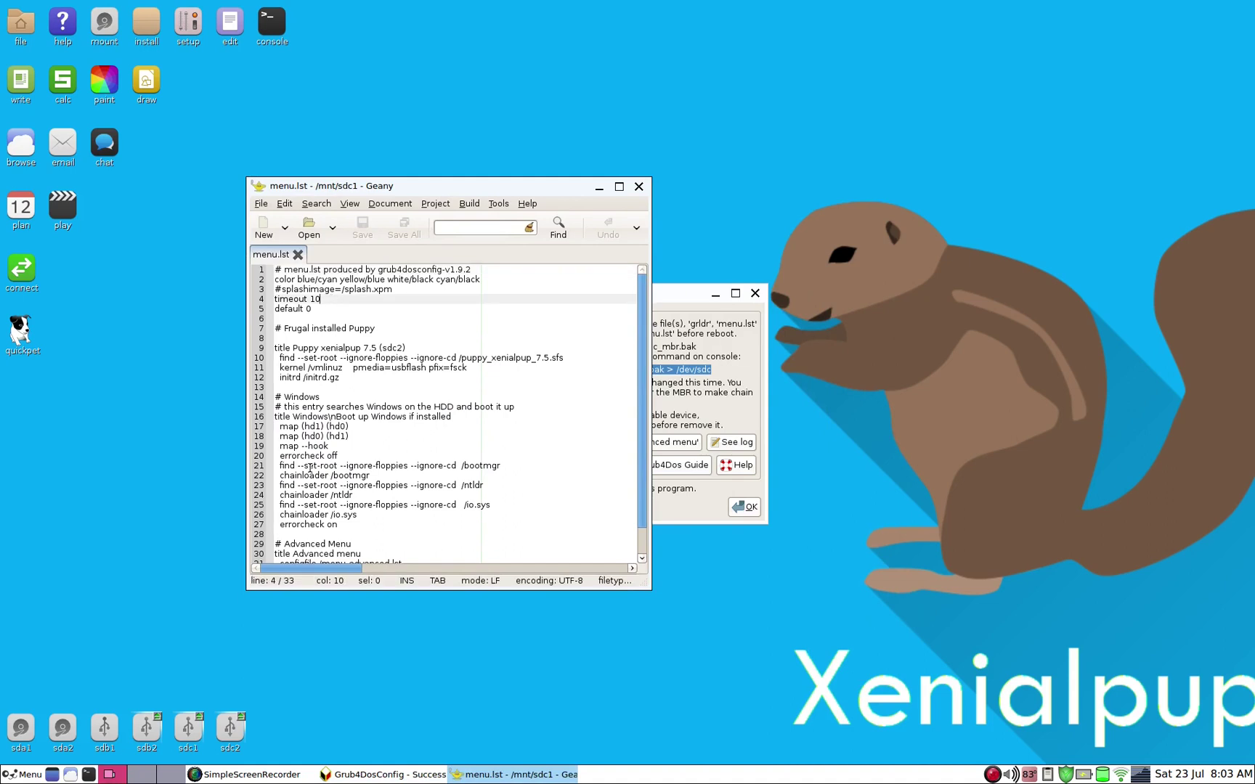
pyautogui.scroll(-1, 318, 490)
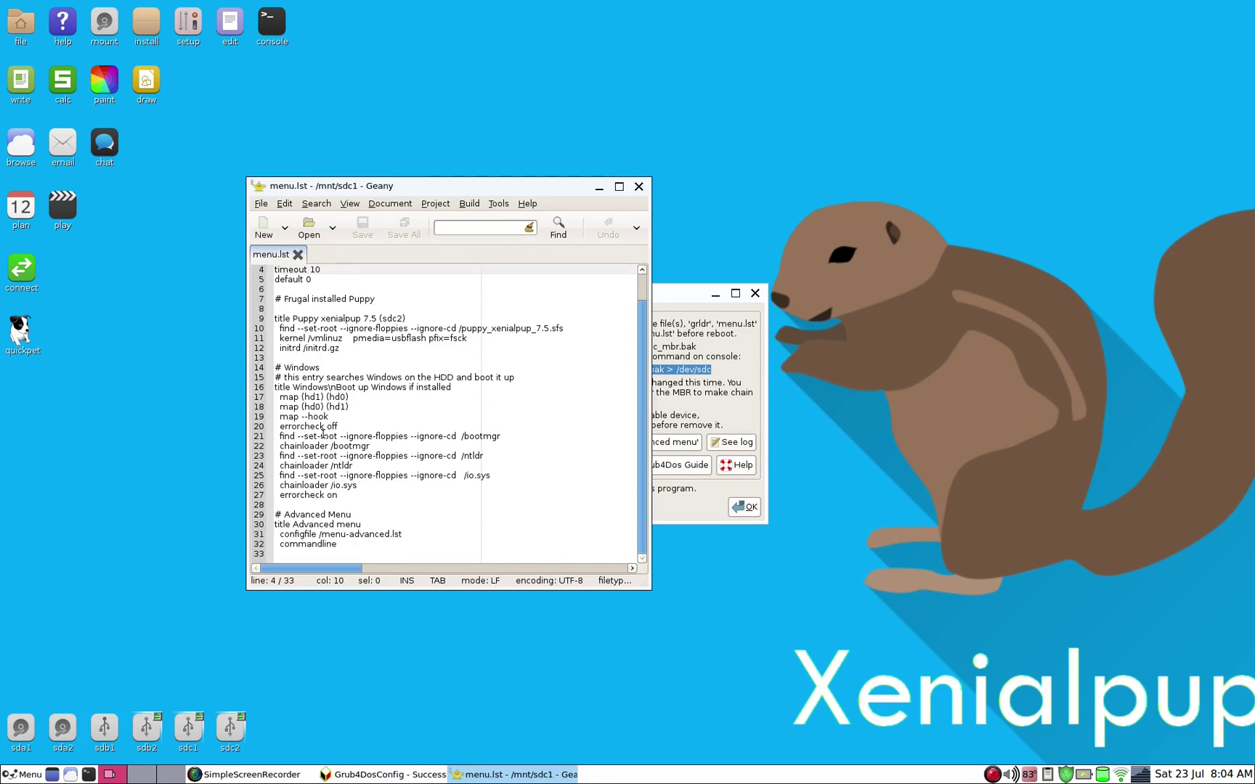
pyautogui.scroll(1, 325, 423)
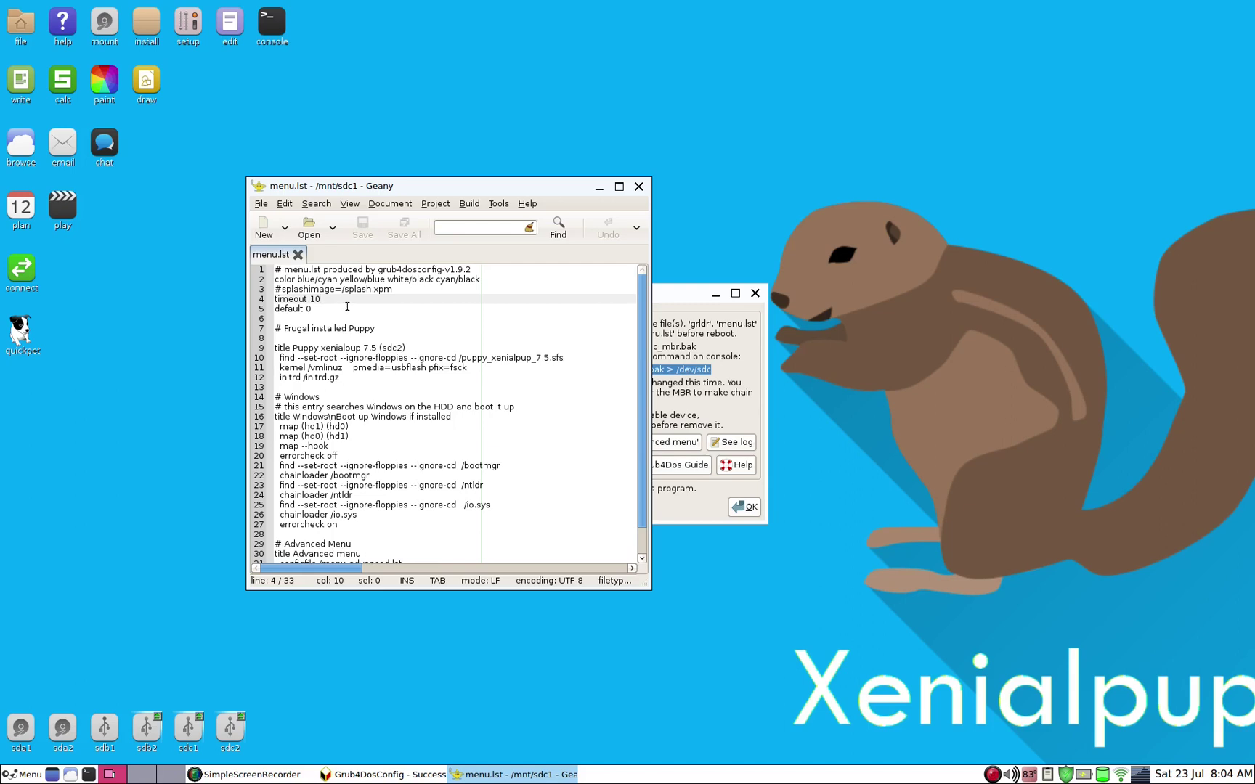
pyautogui.press('BackSpace')
pyautogui.press('BackSpace')
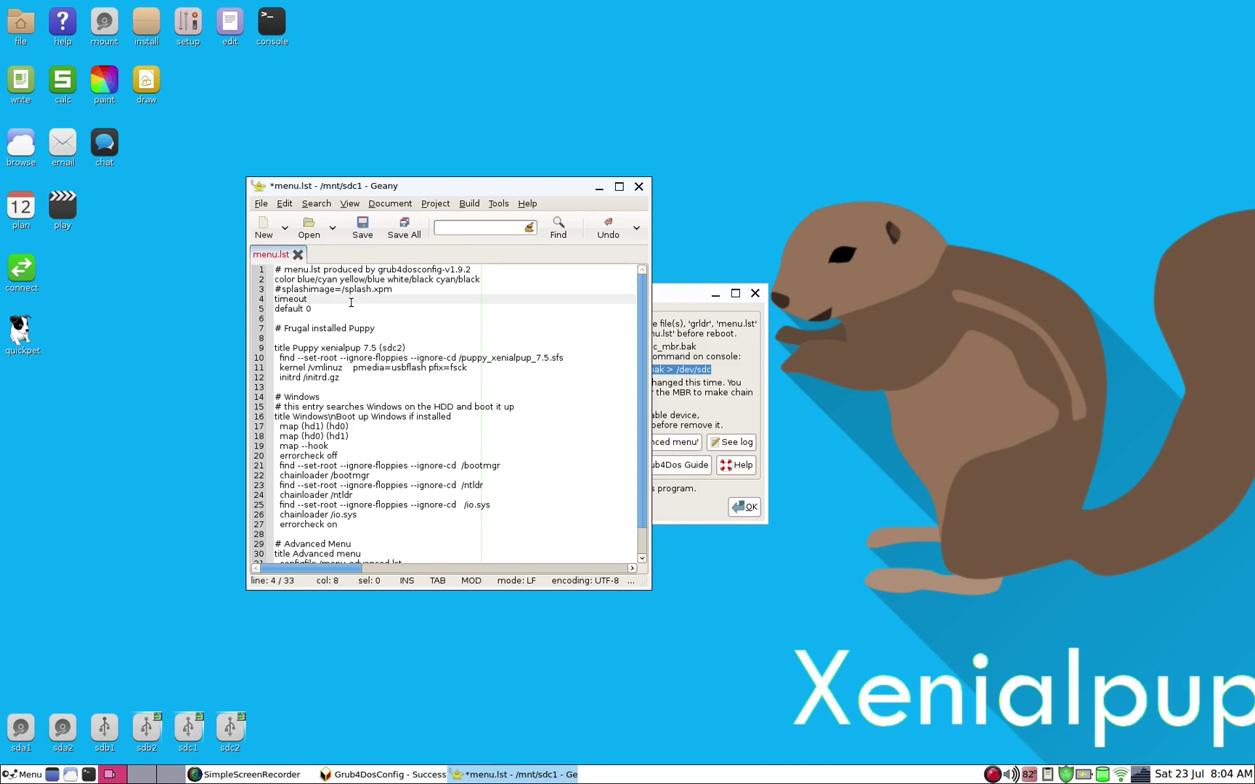
pyautogui.write('2')
# Delete the whole Windows section from menu.lst, including the leftover blank lines above the Advanced Menu section.
pyautogui.scroll(-1, 341, 479)
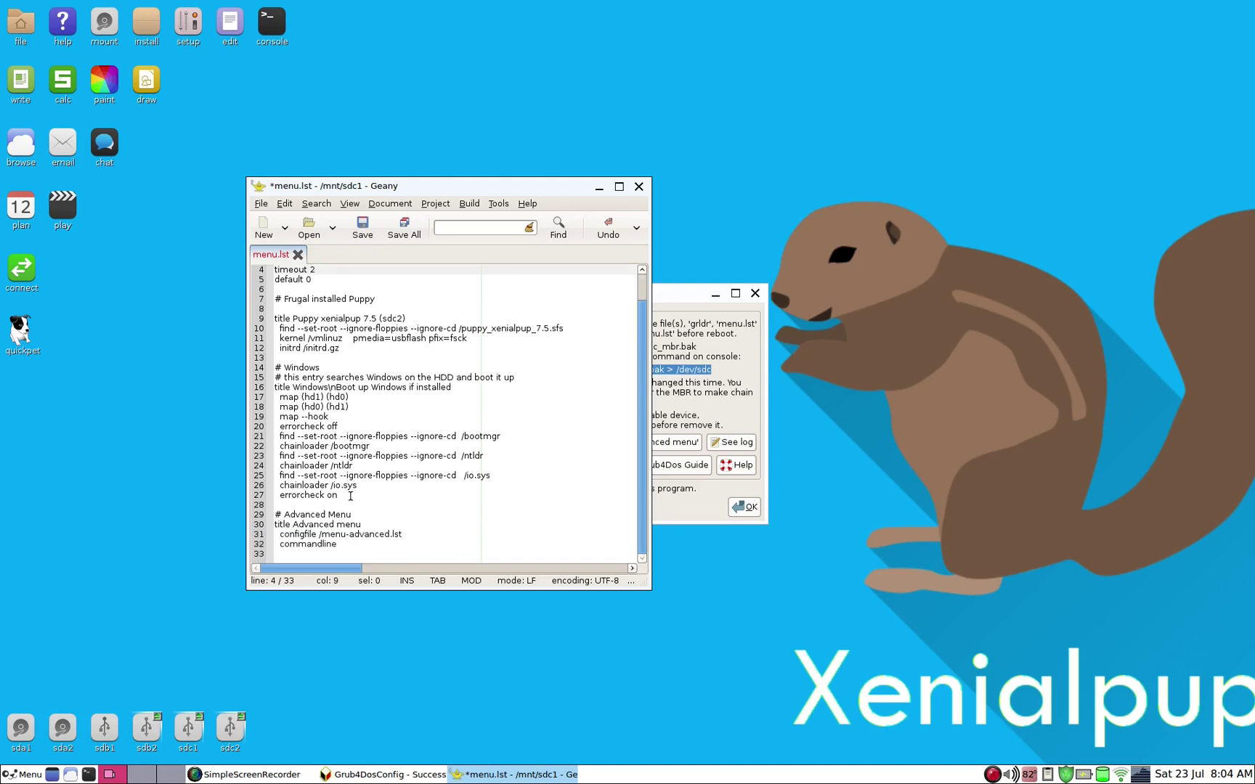
pyautogui.click(350, 496)
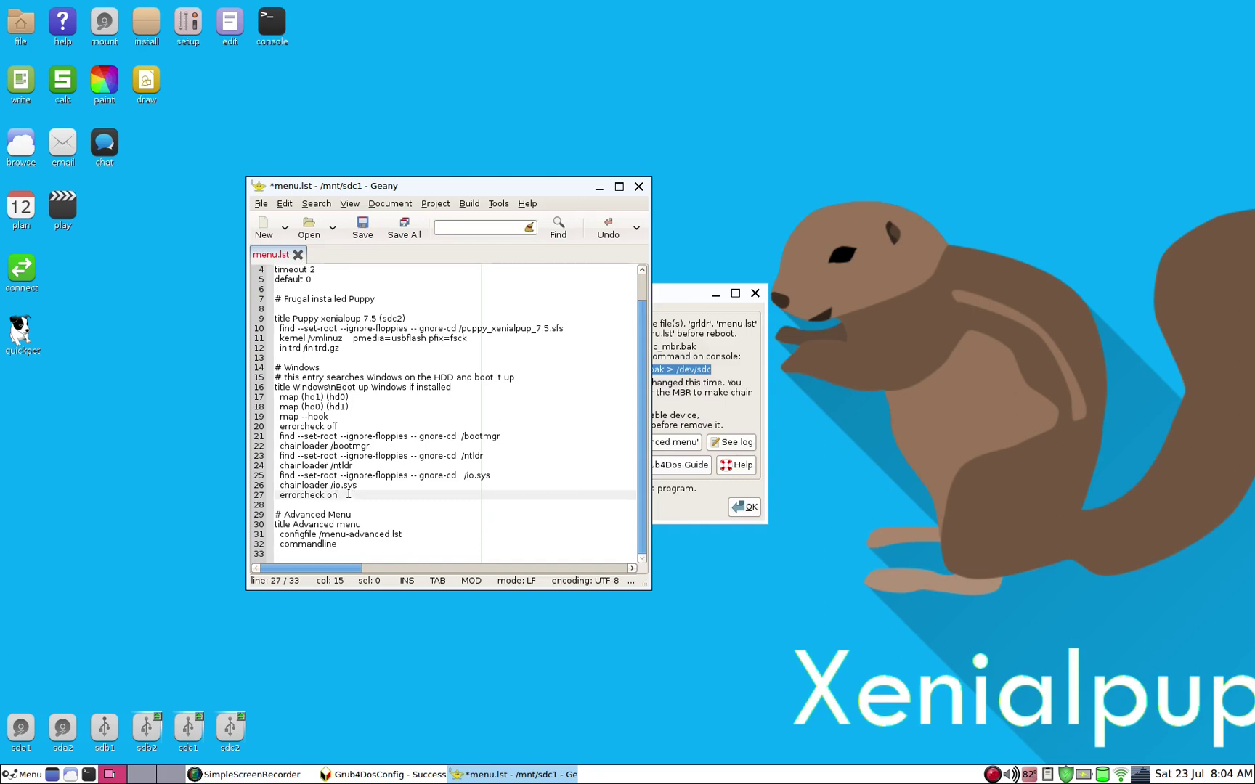
pyautogui.moveTo(352, 496); pyautogui.dragTo(251, 366)
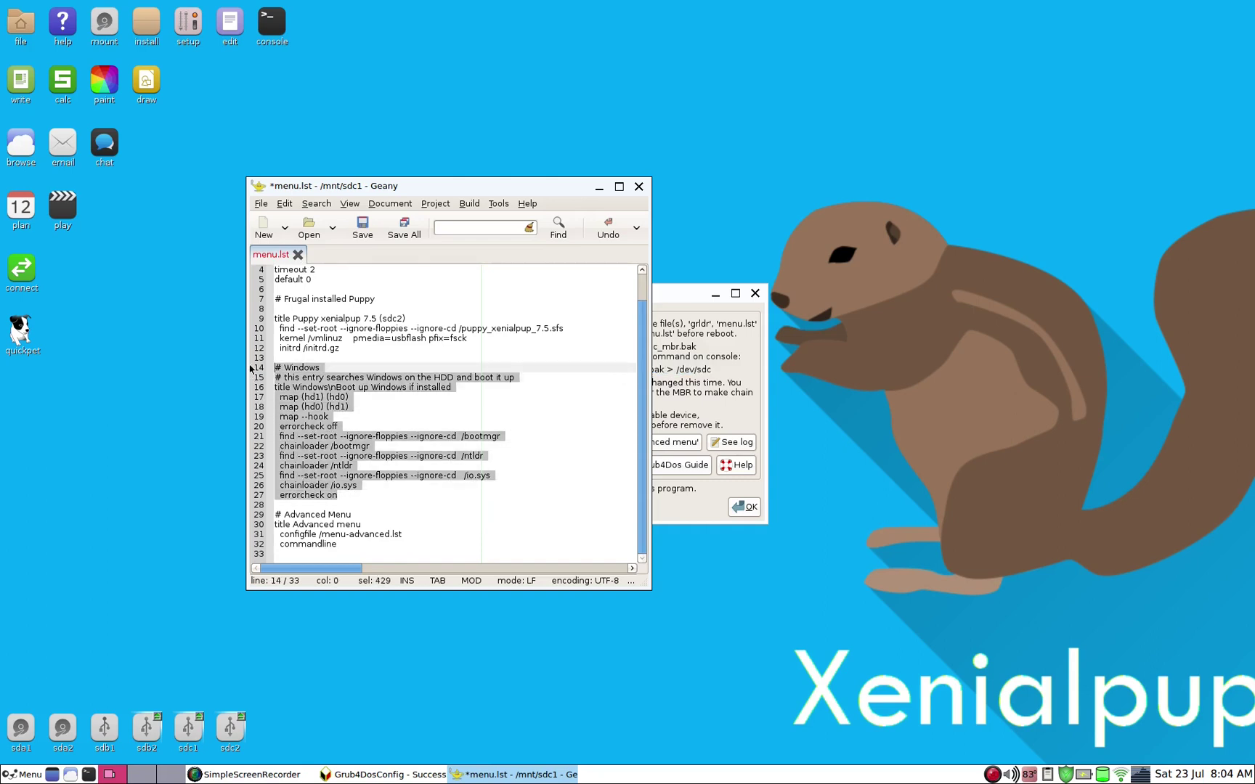
pyautogui.press('Delete')
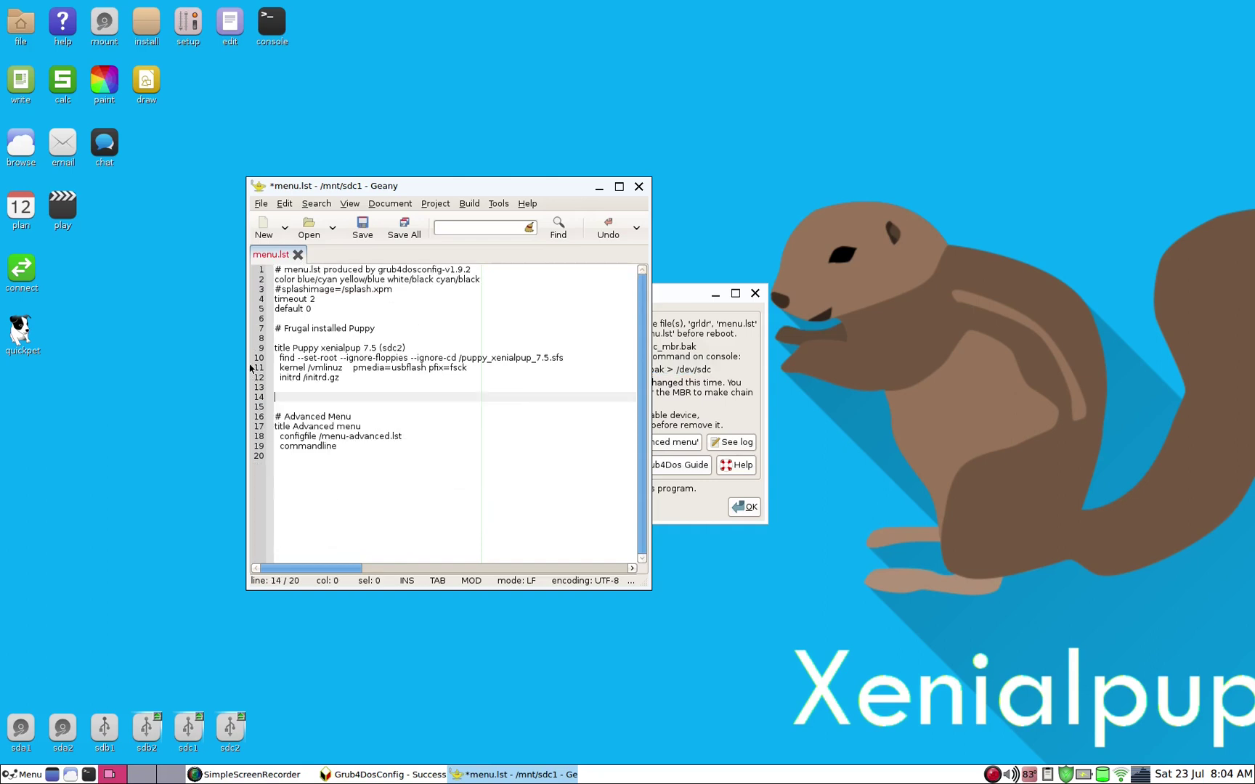
pyautogui.press('Delete')
pyautogui.press('Delete')
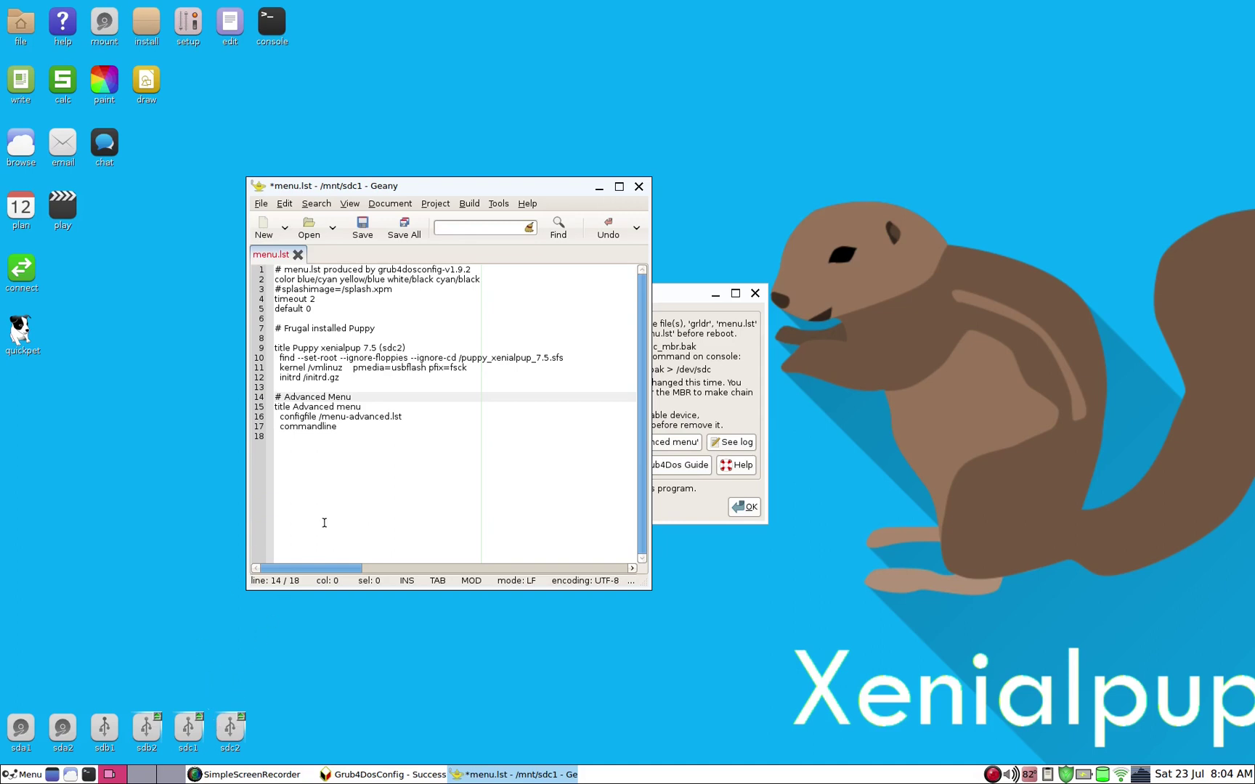
# Set the pmedia option on the Xenialpup kernel line to atahd.
pyautogui.click(425, 367)
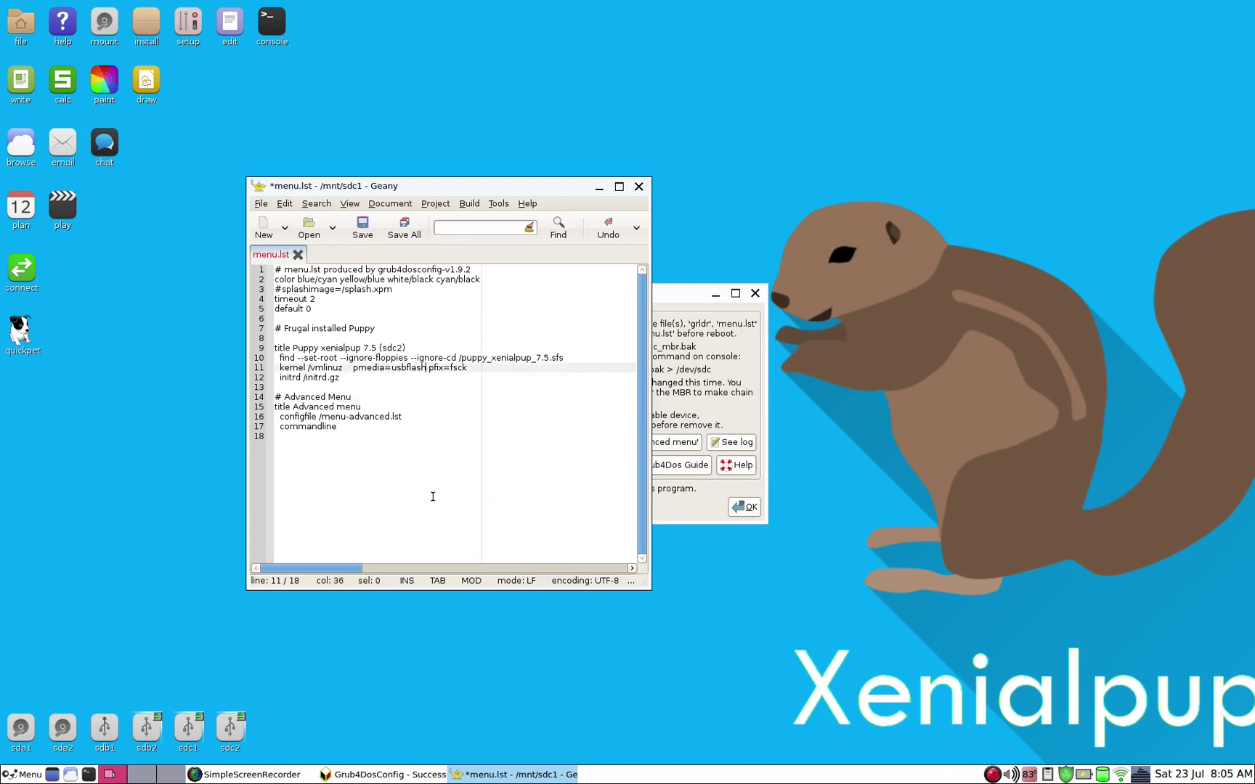
pyautogui.press('BackSpace')
pyautogui.press('BackSpace')
pyautogui.press('BackSpace')
pyautogui.press('BackSpace')
pyautogui.press('BackSpace')
pyautogui.press('BackSpace')
pyautogui.press('BackSpace')
pyautogui.press('BackSpace')
pyautogui.write('atahd')
# Save and close menu.lst, and quit the Grub4Dos configuration.
pyautogui.moveTo(242, 708)
pyautogui.click(367, 237)
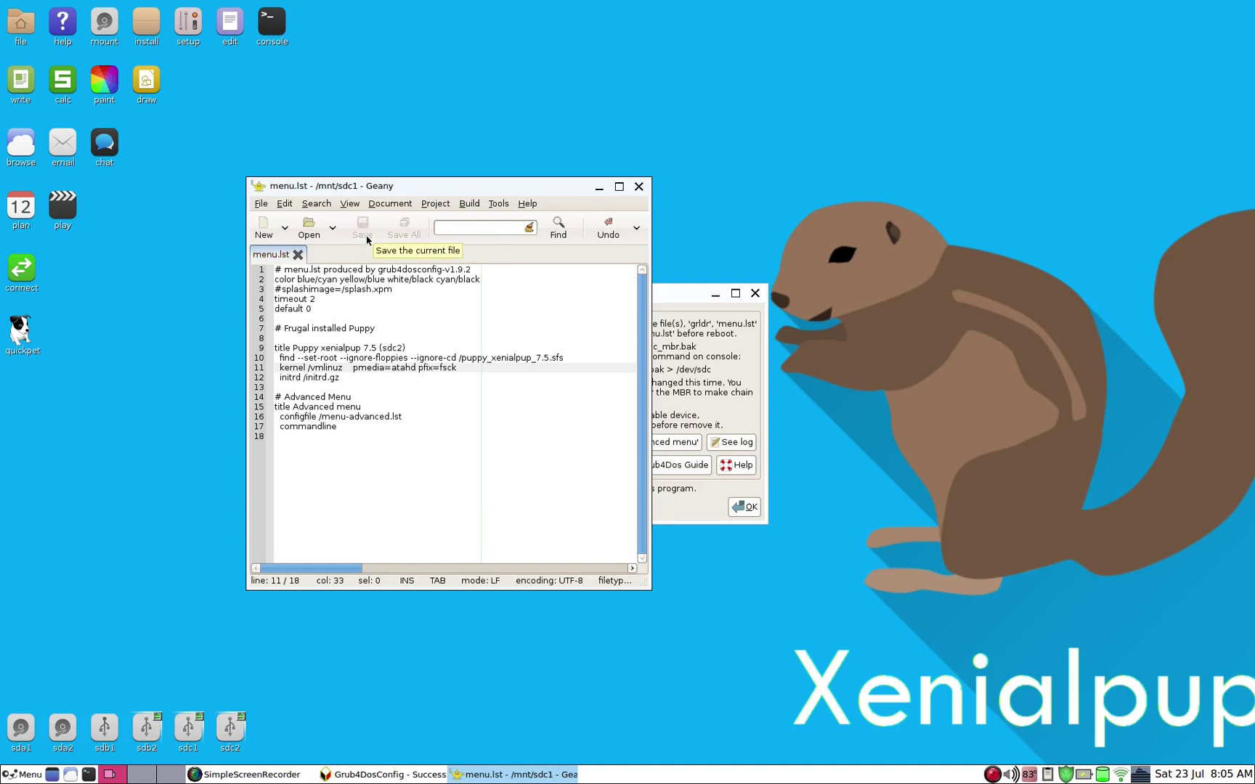
pyautogui.click(639, 187)
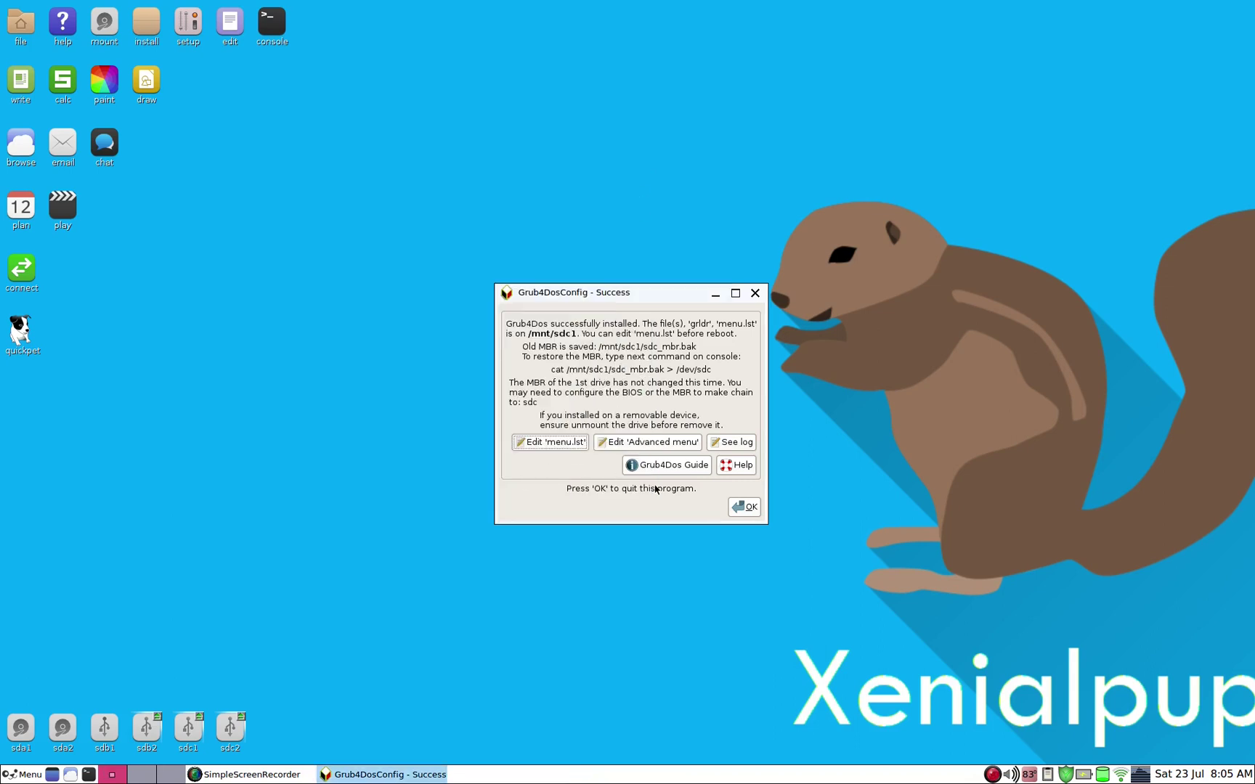
pyautogui.click(751, 509)
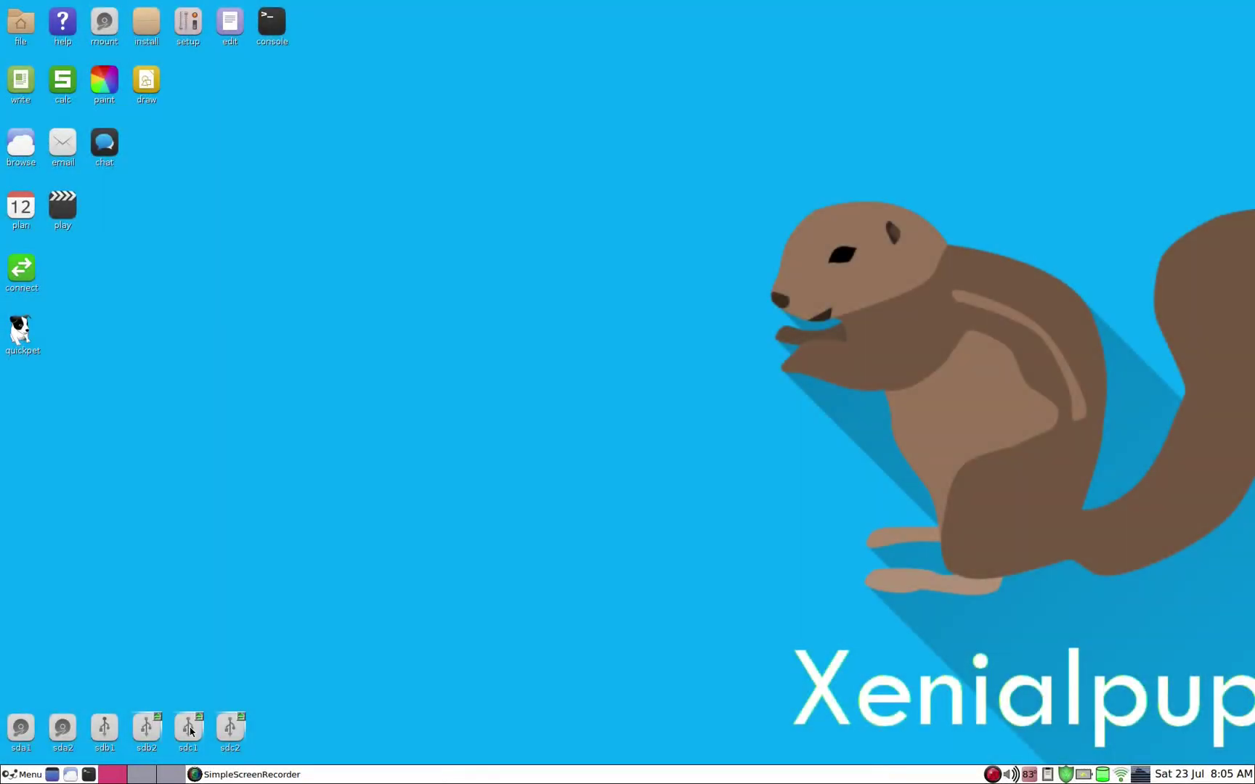
pyautogui.click(192, 730)
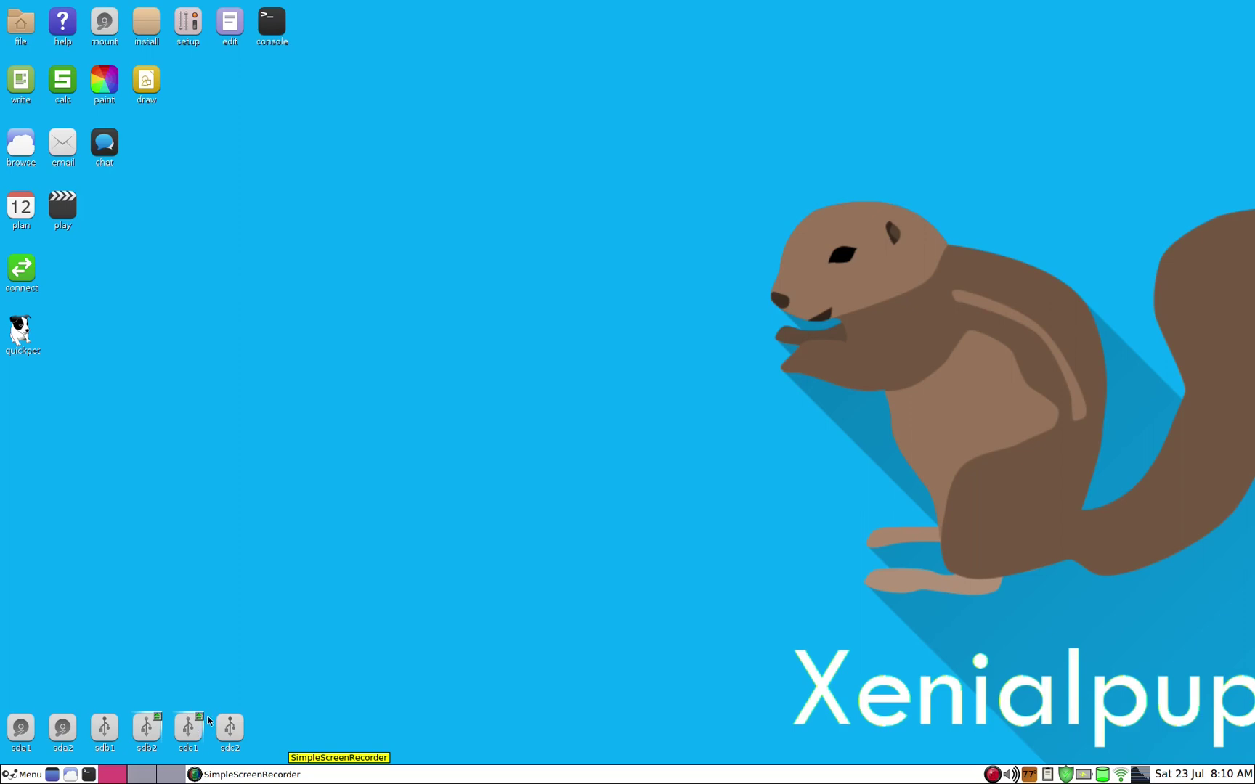
pyautogui.moveTo(206, 711)
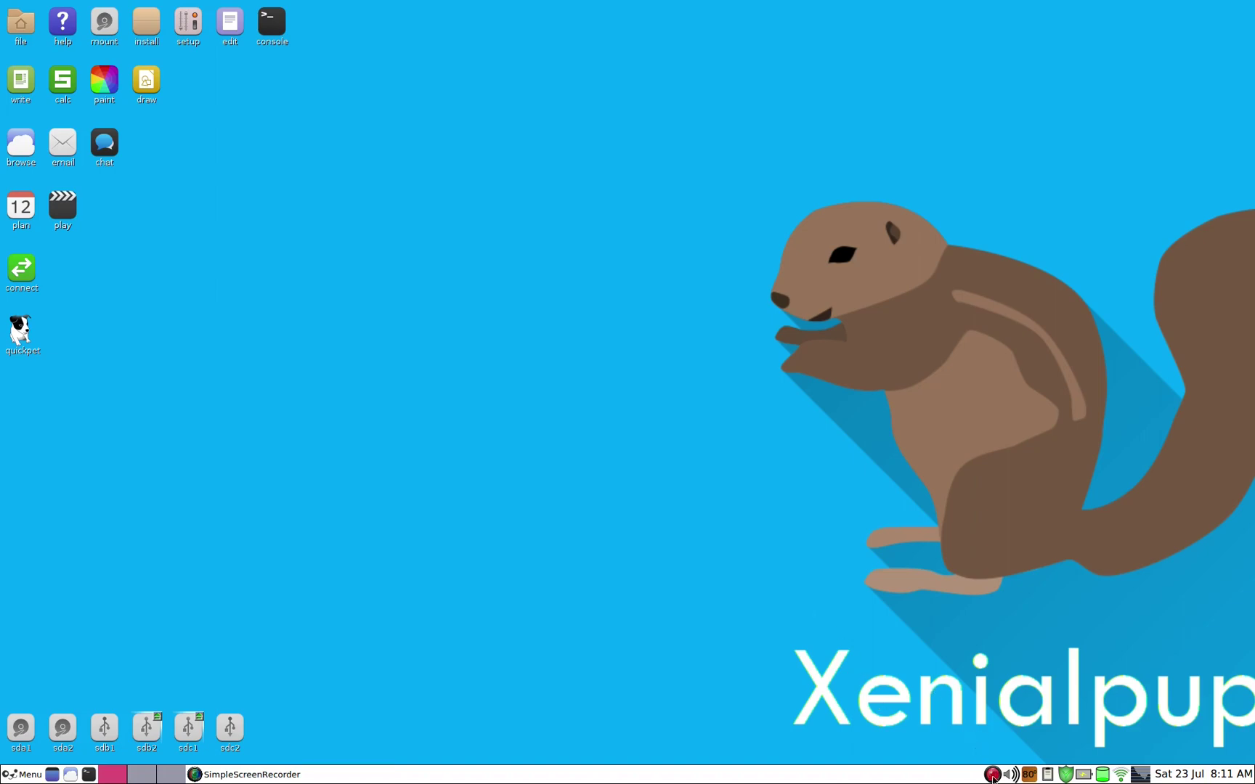
pyautogui.click(993, 776)
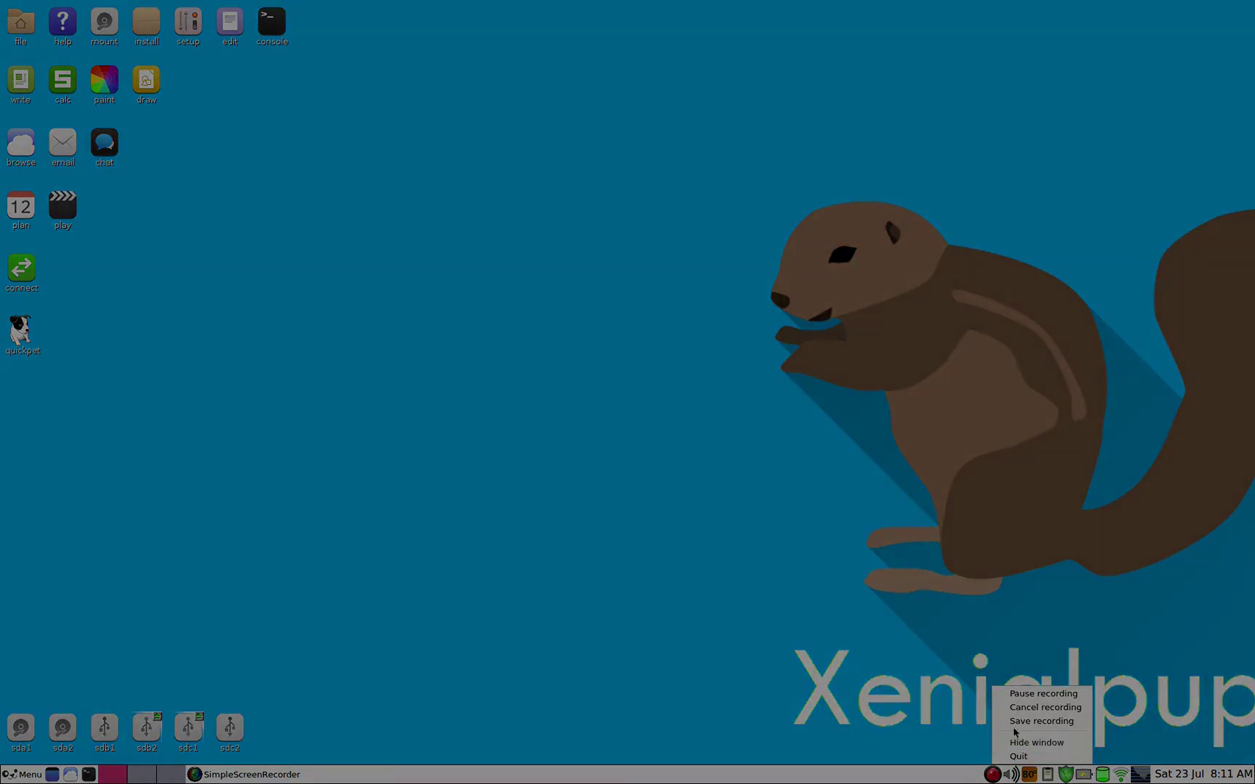